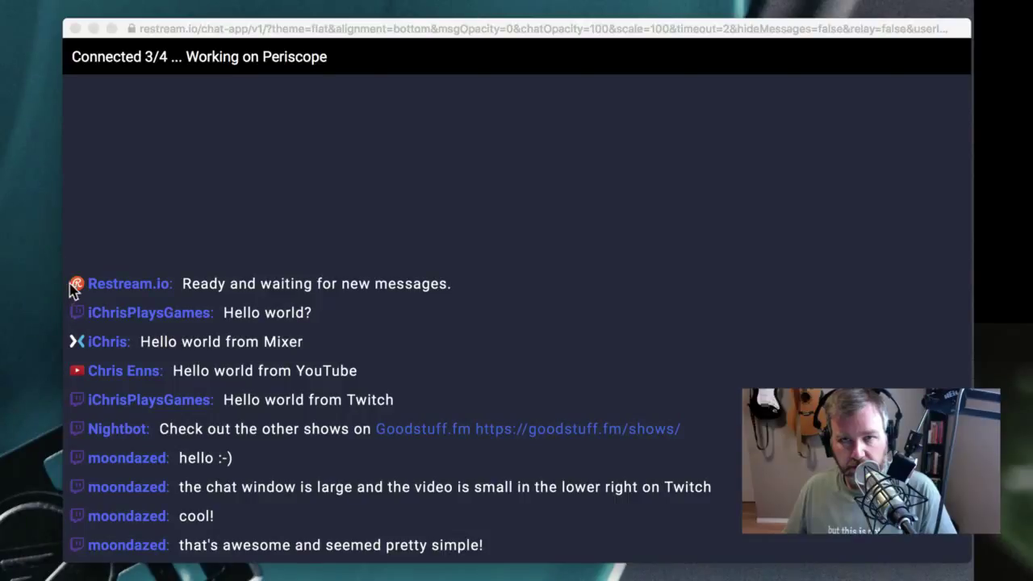
click(78, 259)
click(43, 267)
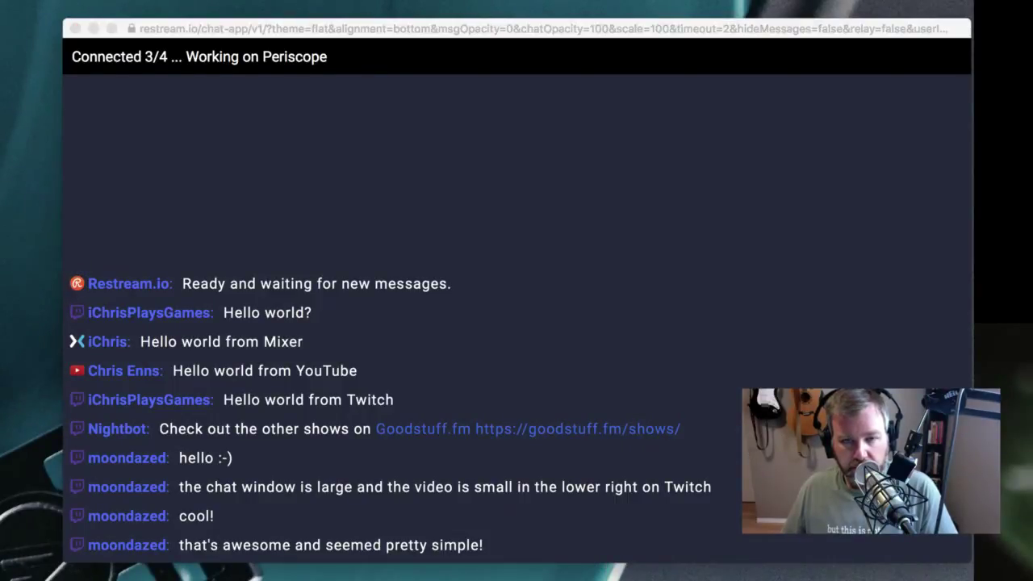
key(super+4)
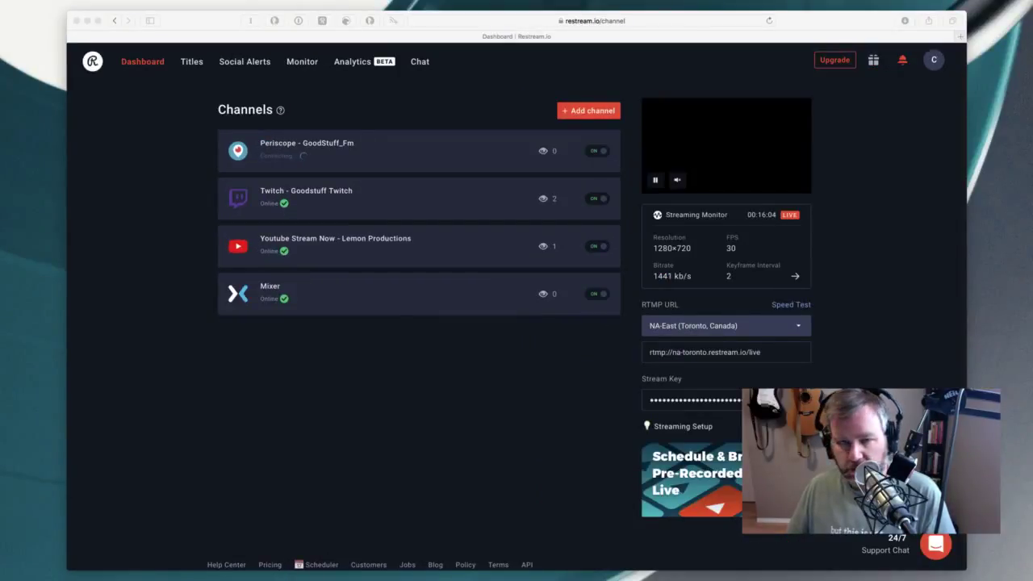
- Switch the Periscope channel off and back on in the channel list, and dismiss the restart notice
click(477, 352)
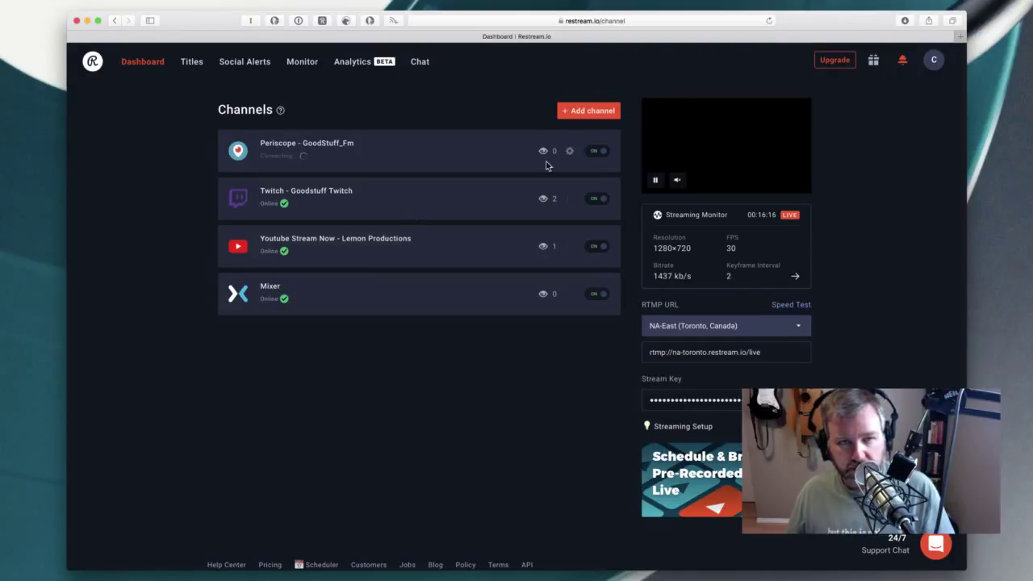
click(601, 157)
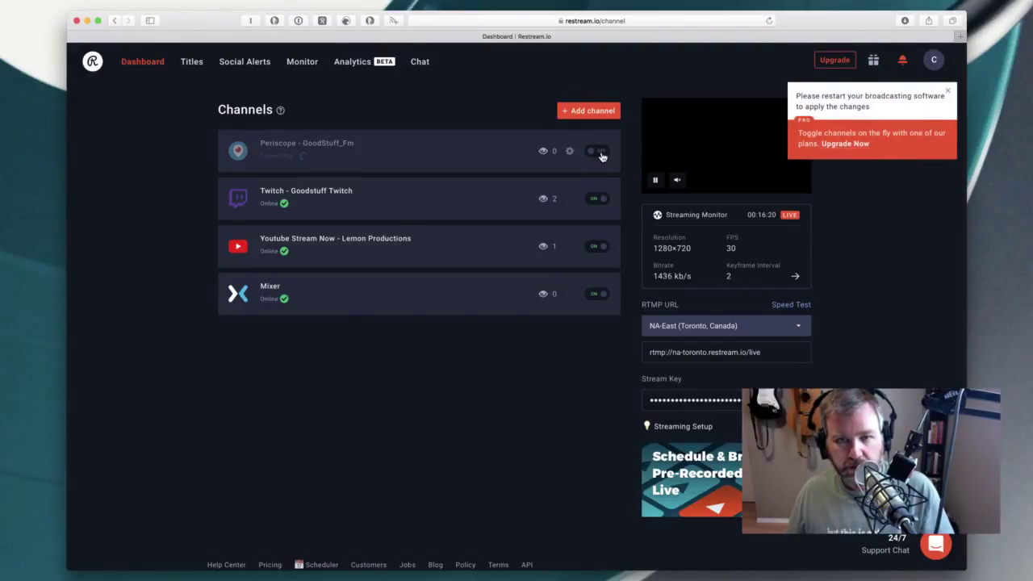
click(601, 156)
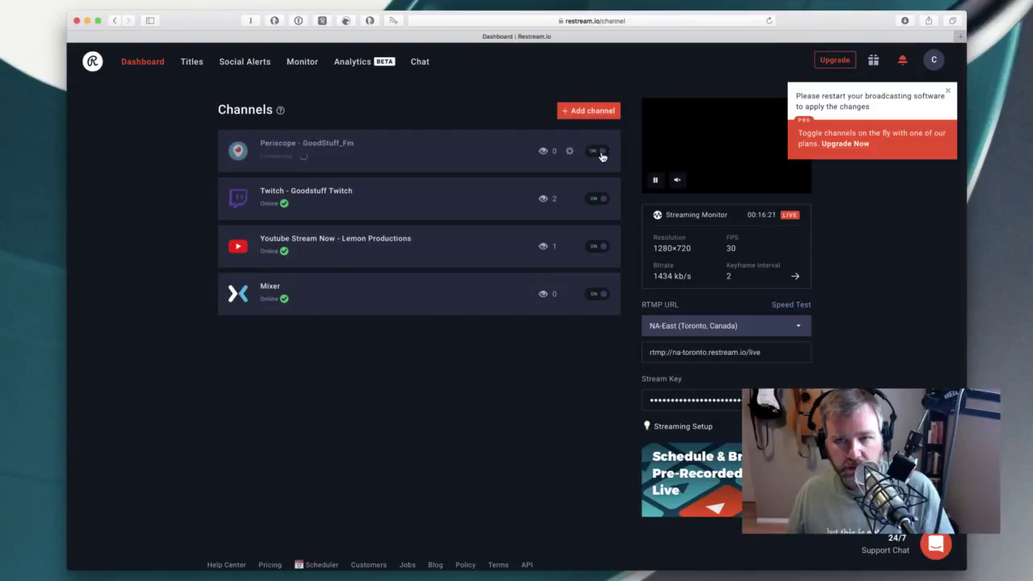
click(945, 90)
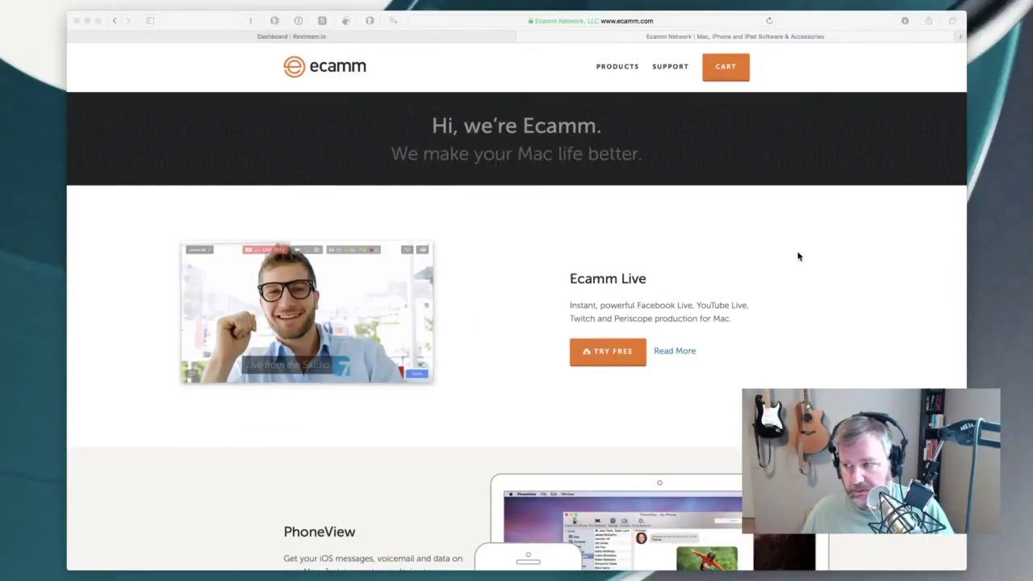
- Browse the products on the Ecamm home page, from Ecamm Live through PhoneView and Call Recorder for Skype
click(808, 269)
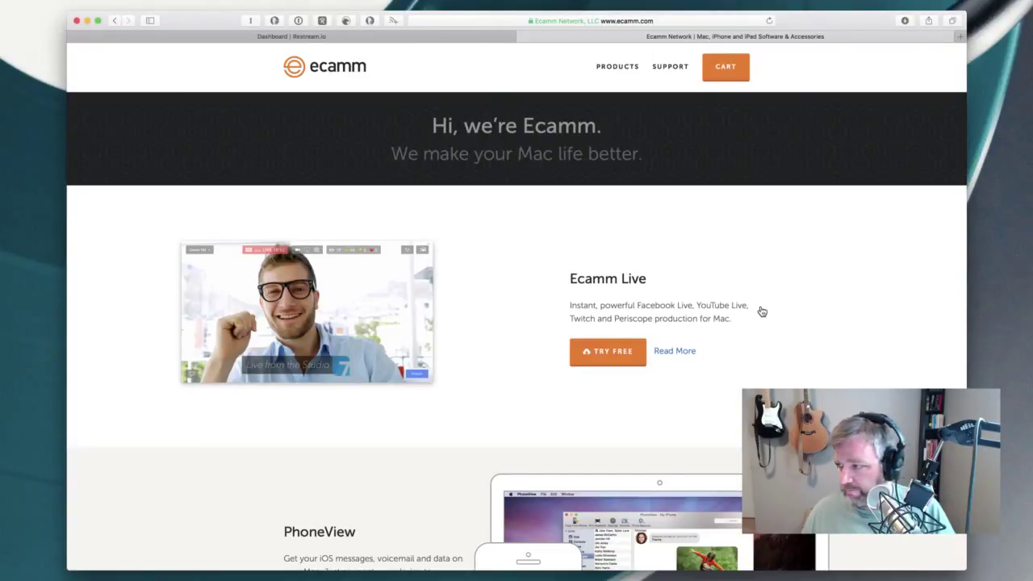
scroll(762, 312, down, 10)
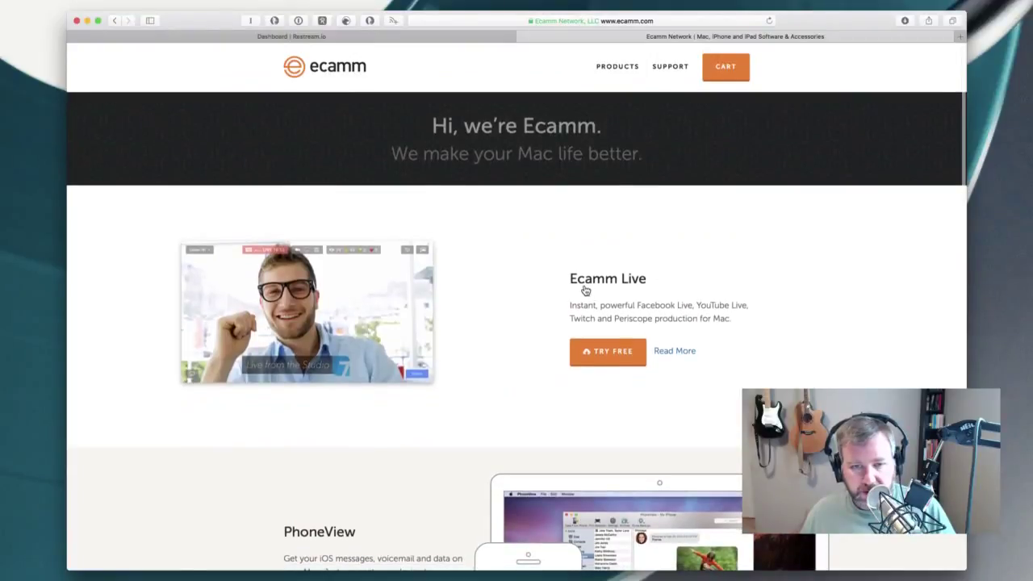
scroll(595, 355, down, 5)
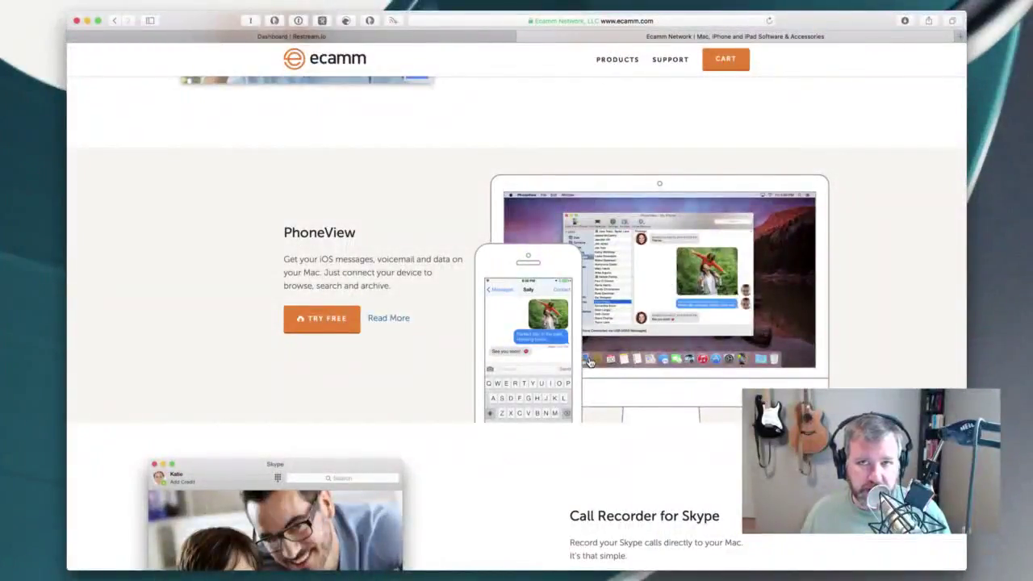
scroll(590, 363, down, 6)
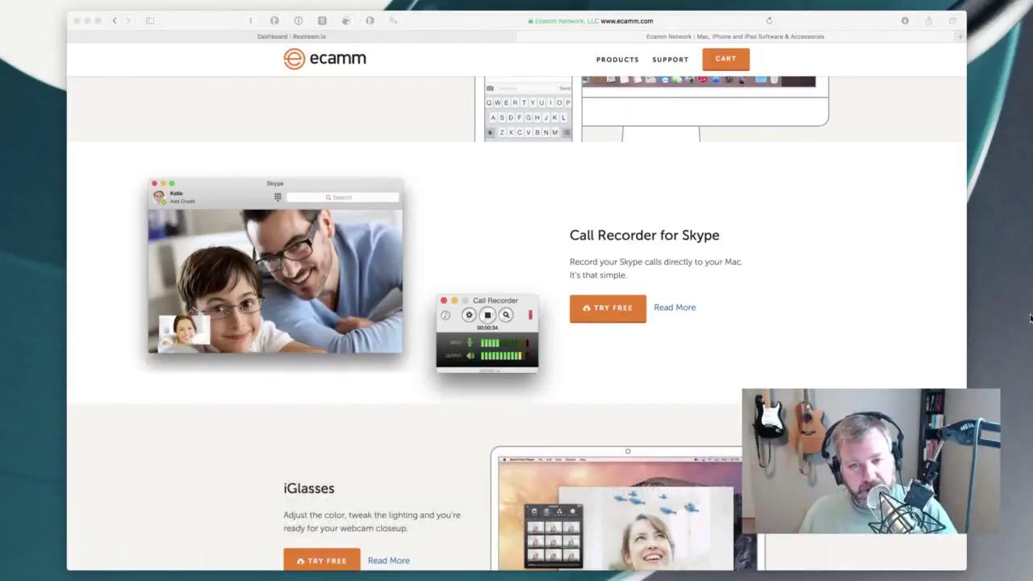
click(829, 283)
scroll(639, 279, down, 5)
scroll(641, 281, up, 15)
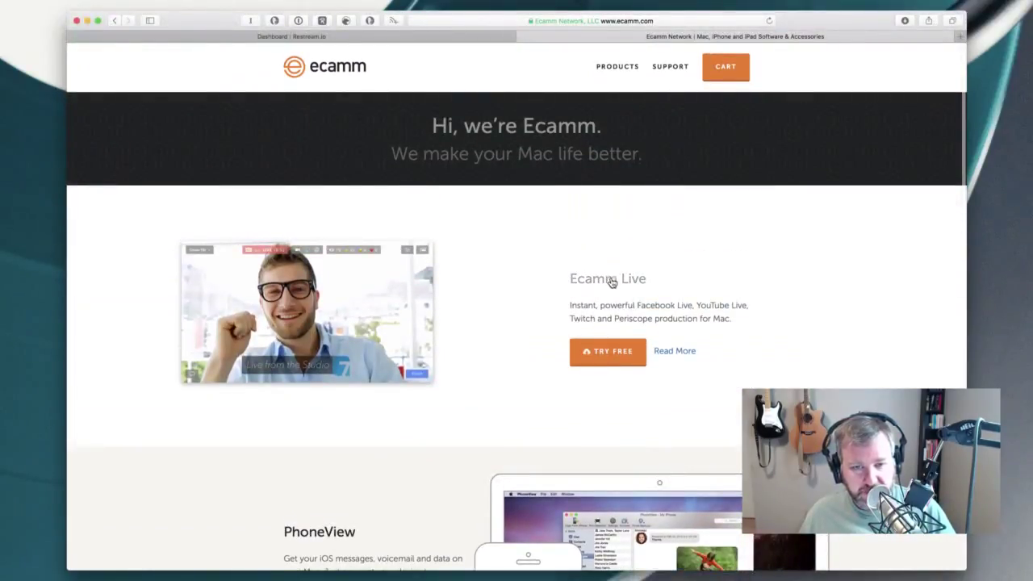
- Open the Ecamm Live product page and read its purchase options, supported streaming platforms and Mac app overview
click(611, 279)
scroll(611, 282, down, 4)
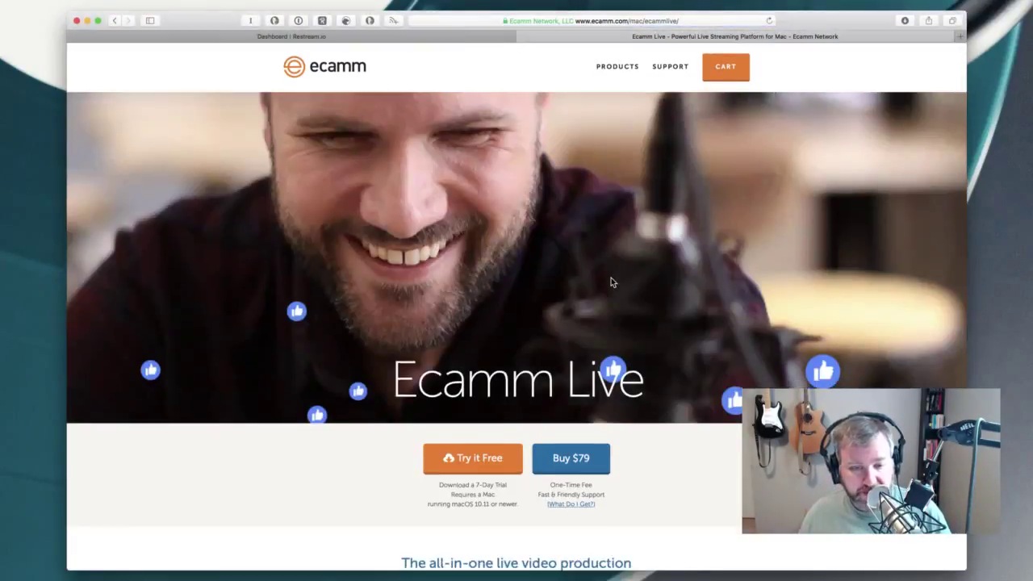
scroll(710, 328, up, 3)
scroll(488, 445, down, 3)
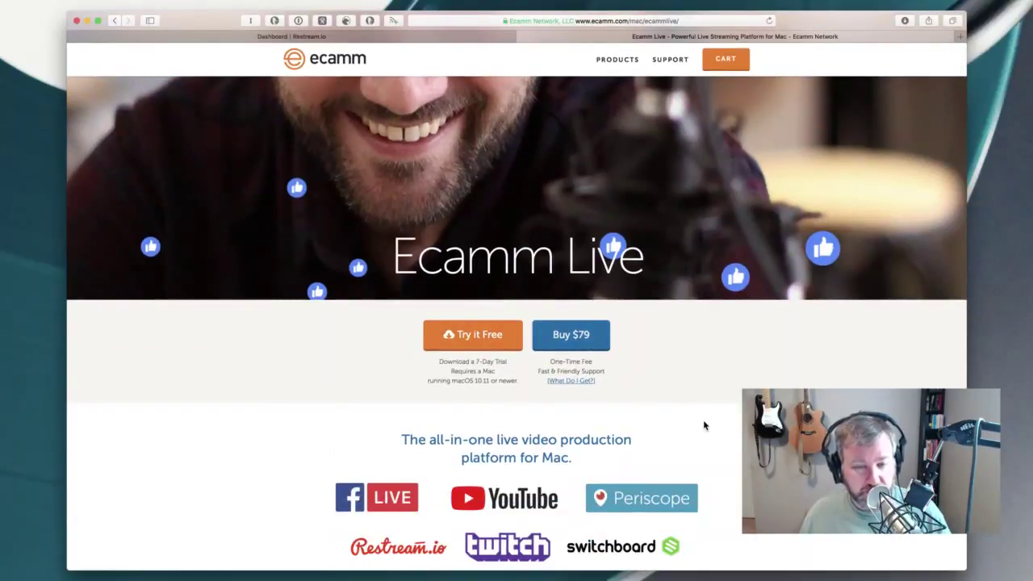
scroll(704, 424, down, 6)
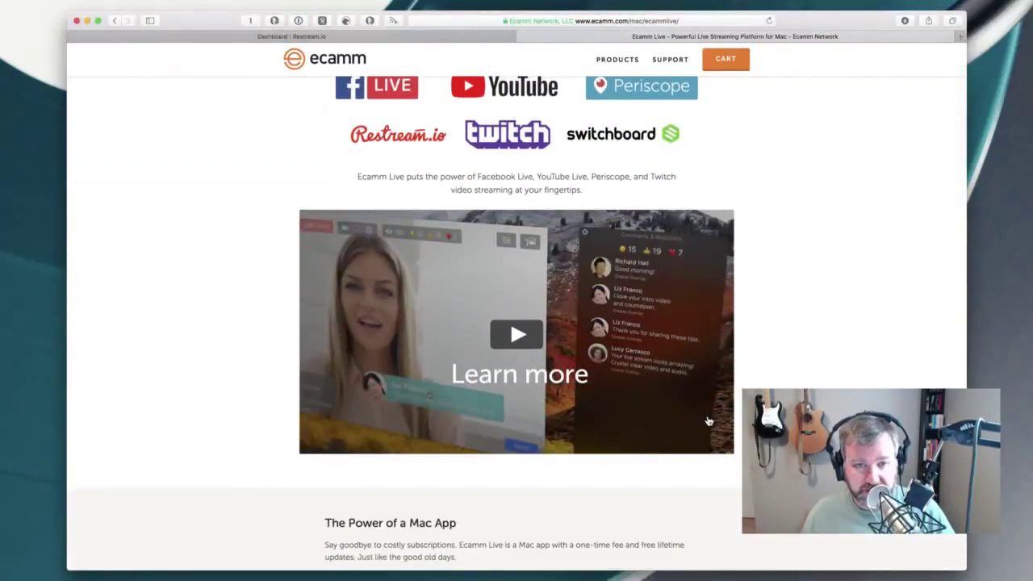
scroll(708, 422, up, 2)
scroll(708, 421, down, 10)
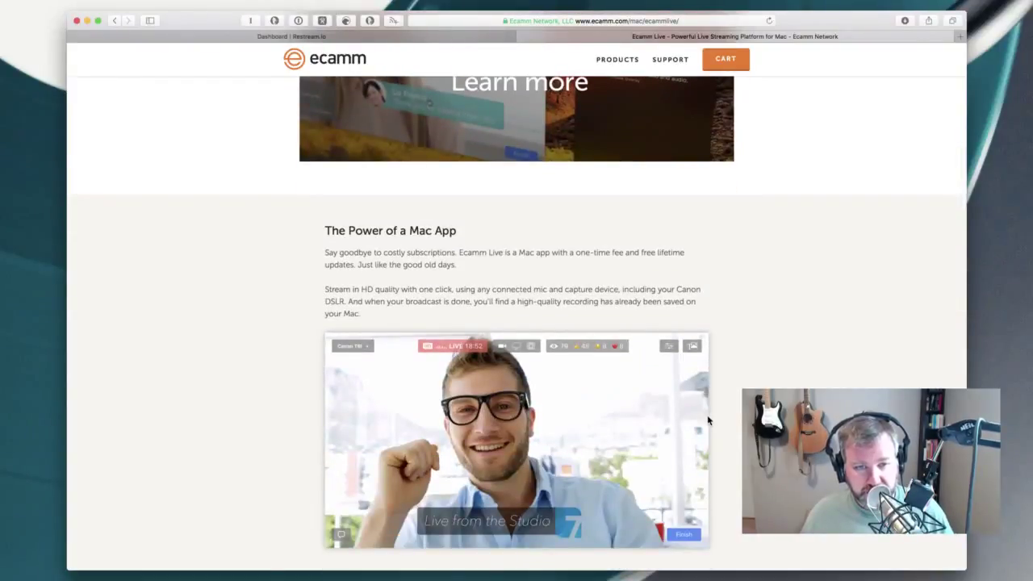
- Read the Ecamm Live sections on Skype guests, overlays, pre-recorded video, picture-in-picture and Mac desktop sharing
scroll(708, 420, down, 20)
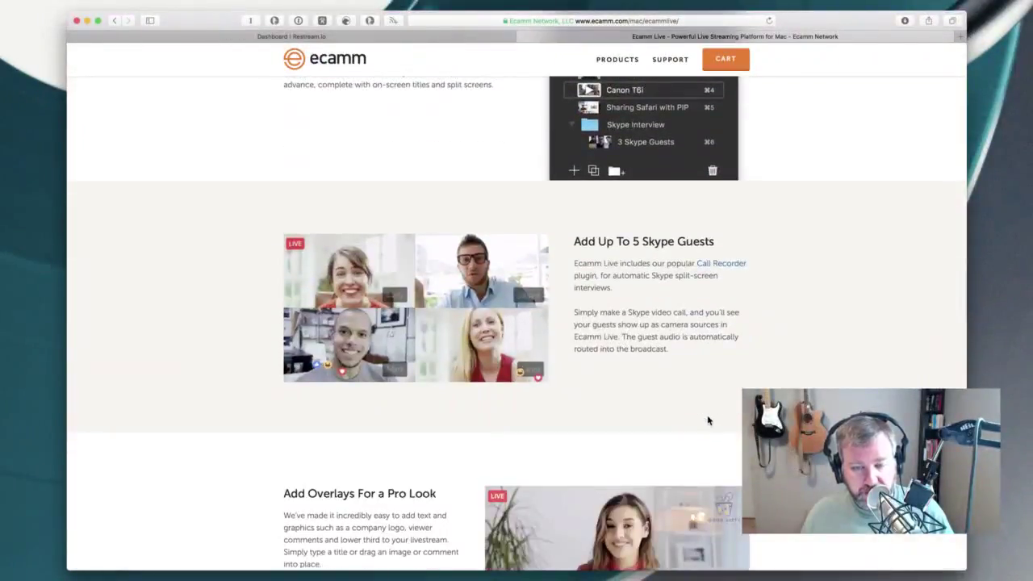
scroll(708, 419, down, 3)
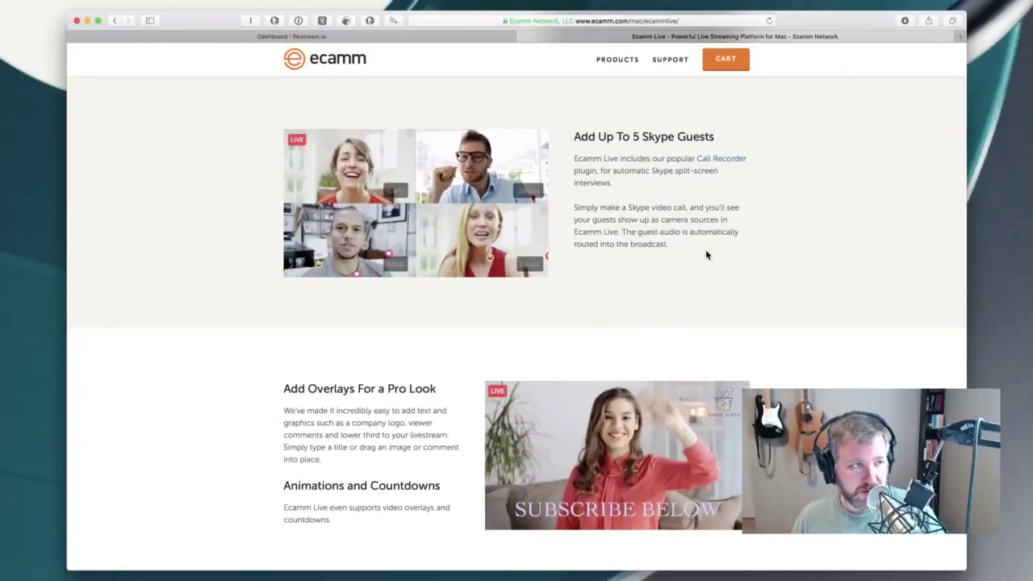
scroll(707, 253, down, 4)
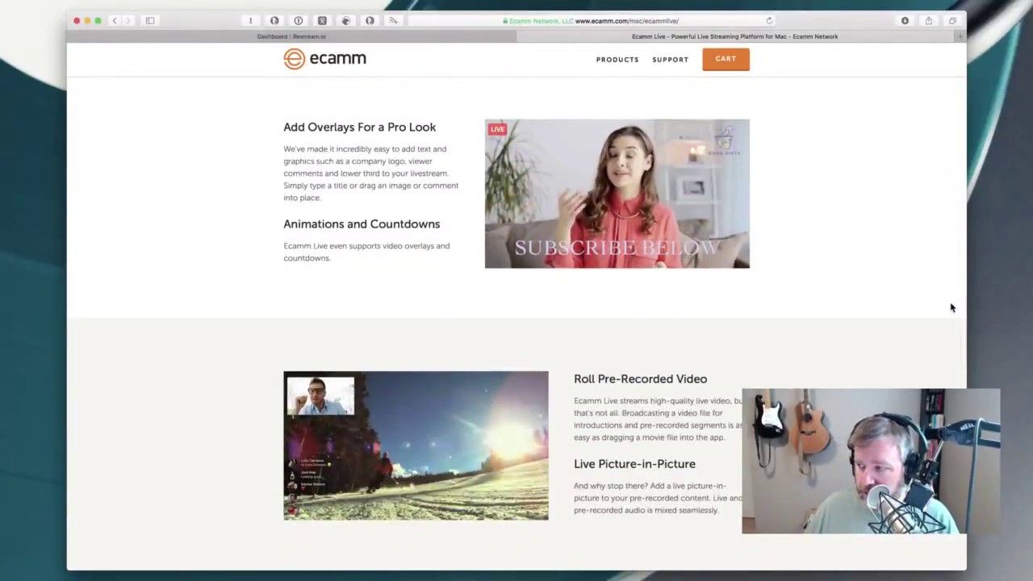
scroll(845, 331, down, 2)
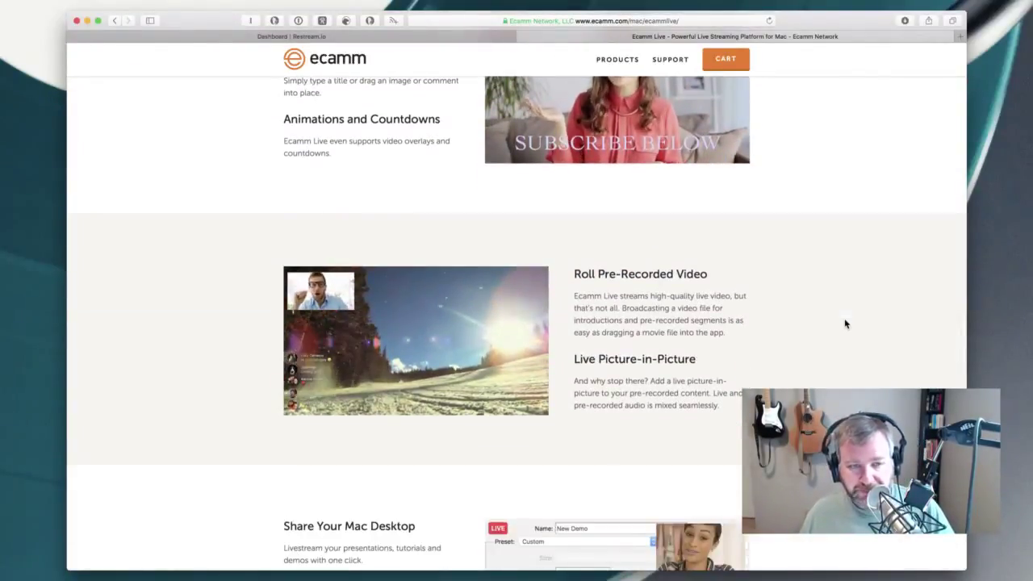
scroll(845, 324, down, 2)
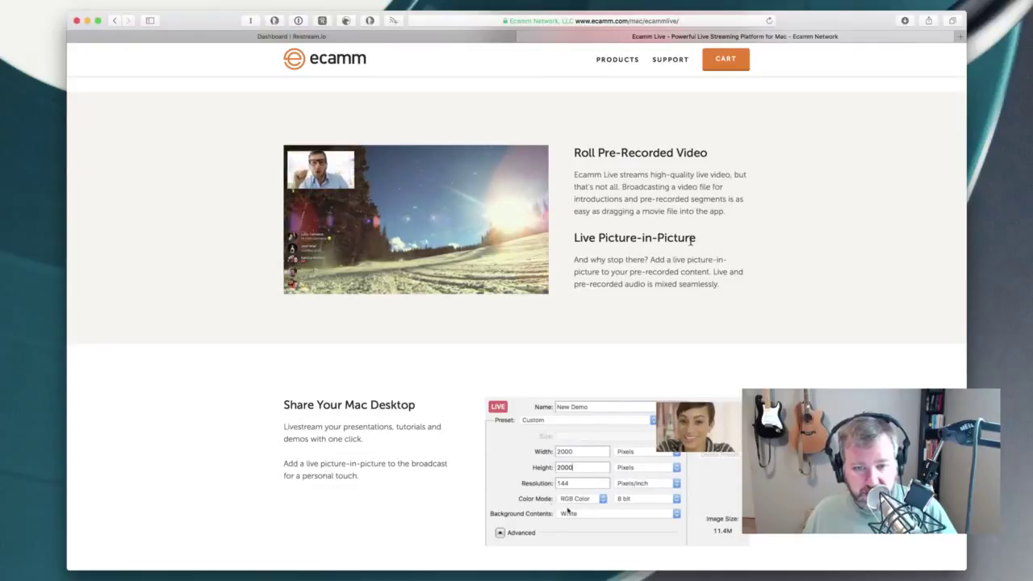
scroll(692, 240, down, 1)
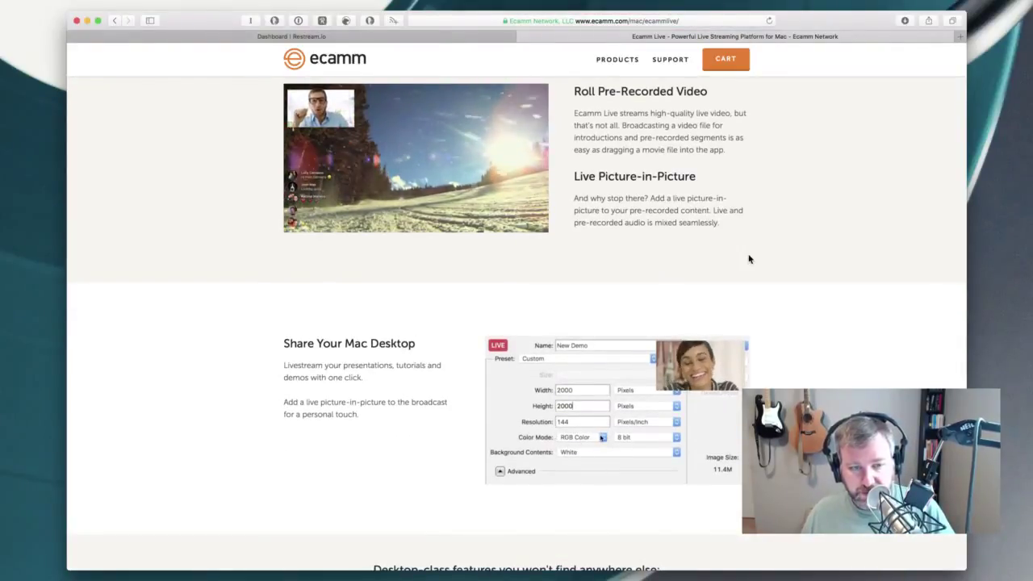
scroll(749, 260, down, 2)
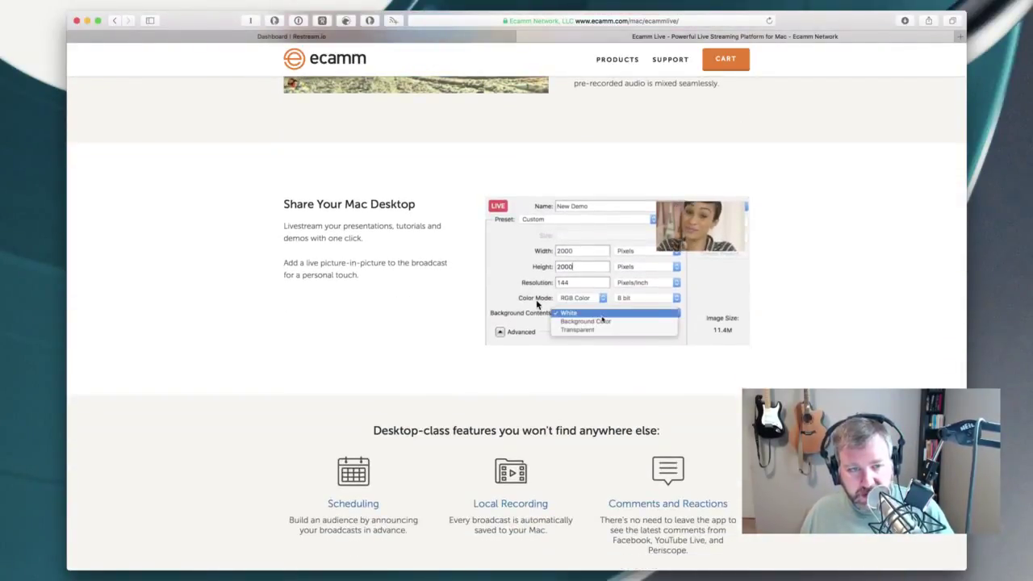
scroll(538, 302, down, 3)
scroll(626, 312, up, 1)
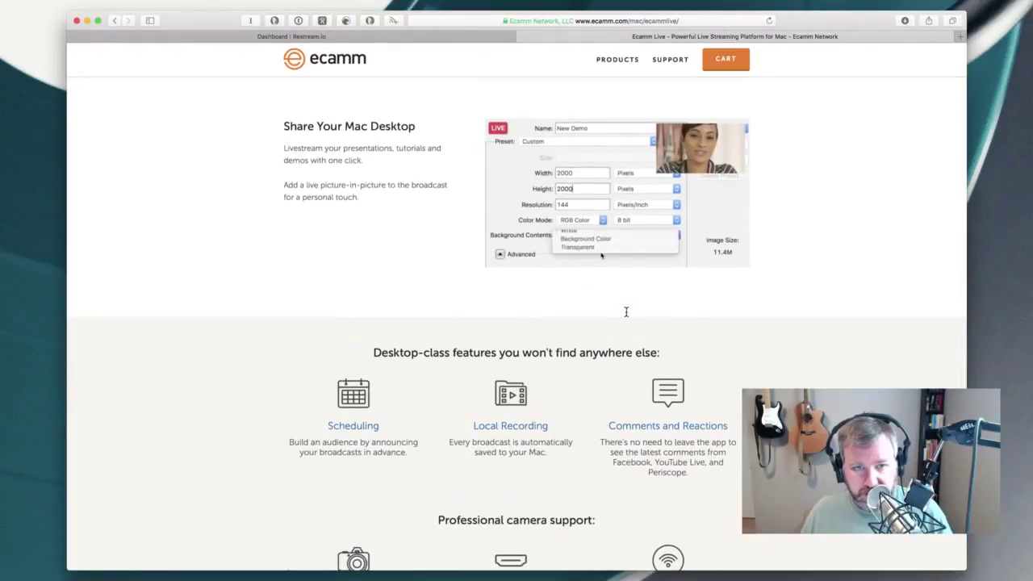
scroll(651, 327, down, 5)
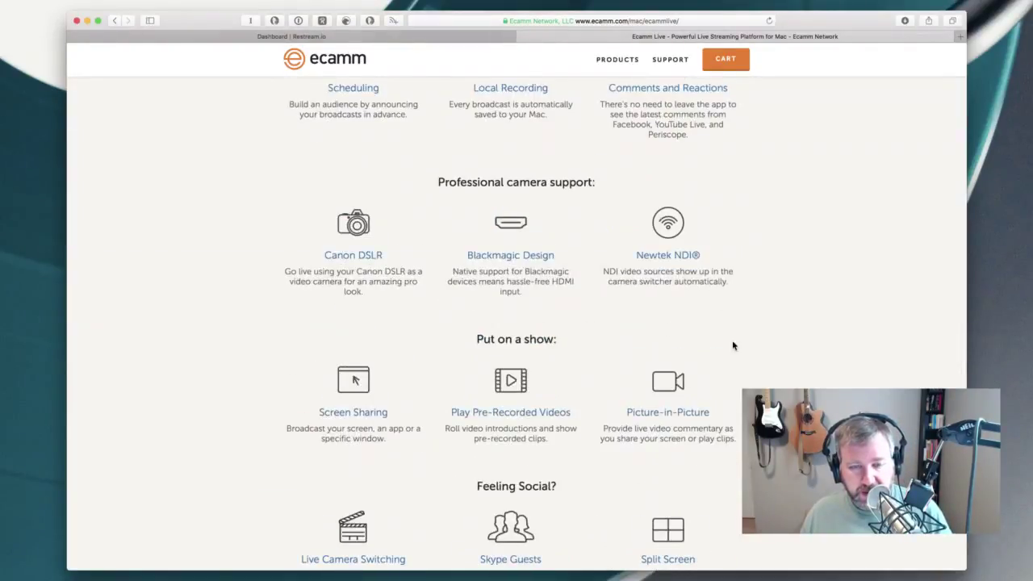
scroll(753, 352, down, 7)
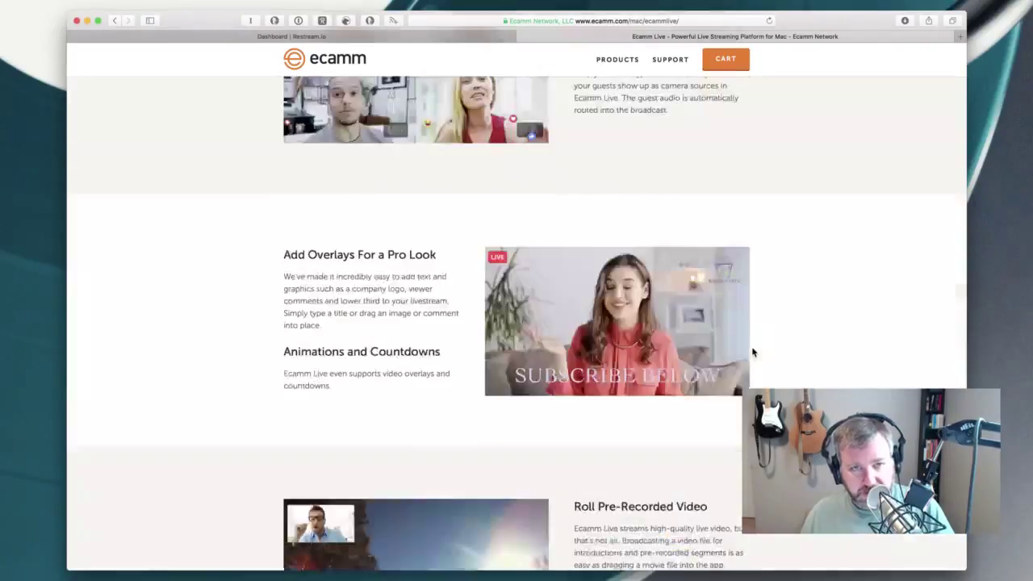
scroll(752, 352, up, 15)
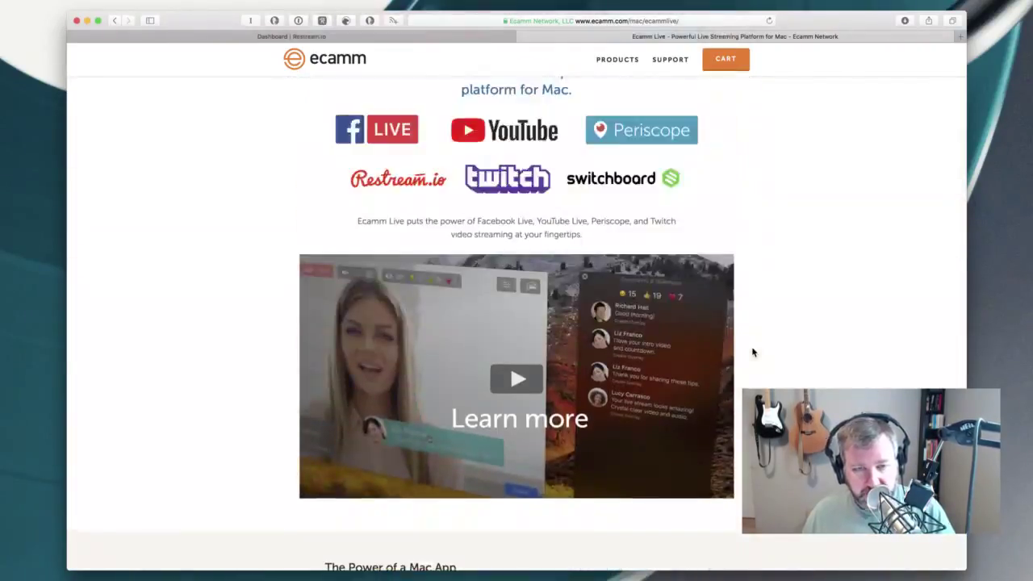
scroll(753, 352, up, 3)
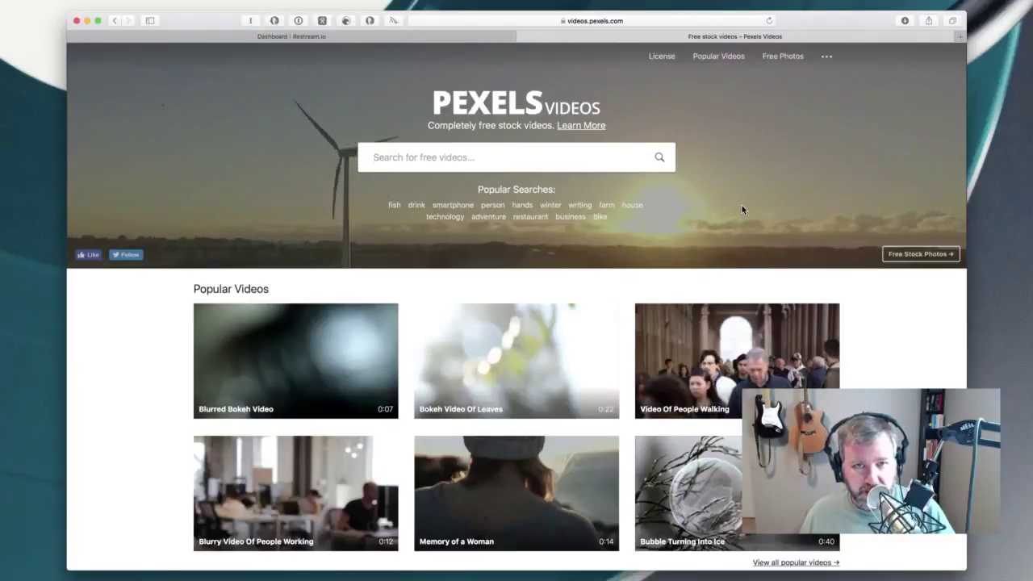
- Open the Memory of a Woman clip from the popular videos on Pexels Videos and pause its playback
scroll(549, 223, down, 5)
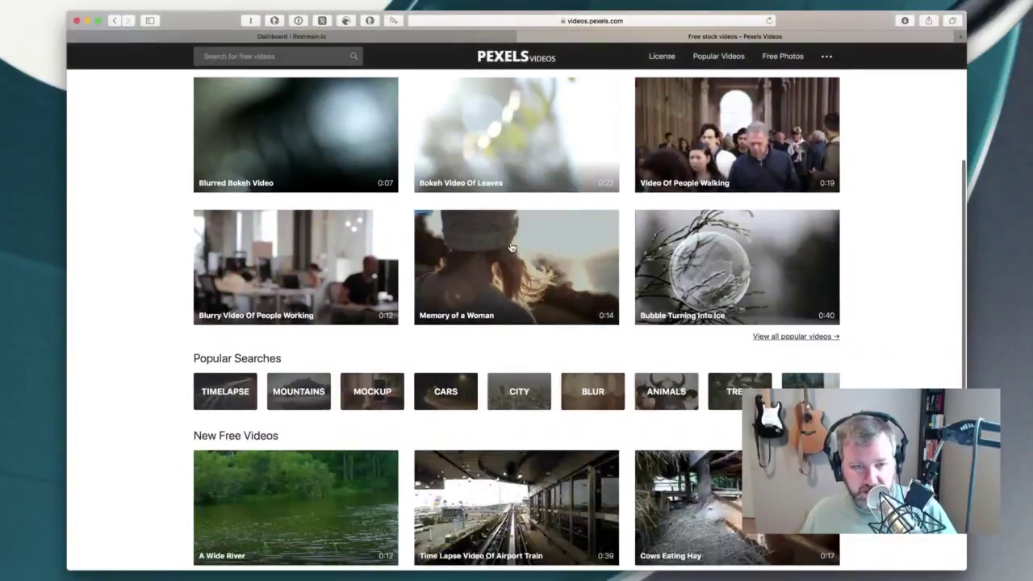
click(549, 223)
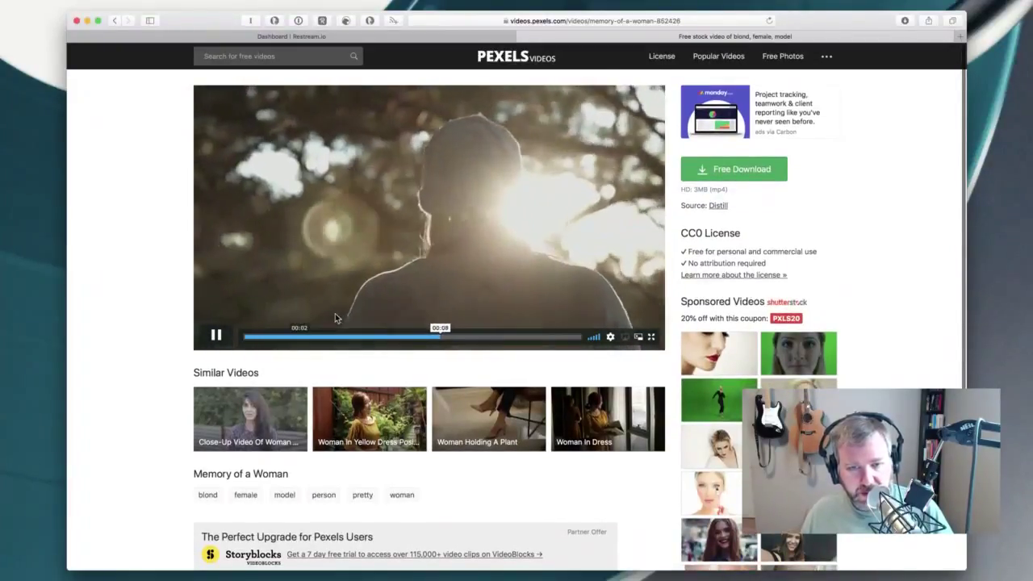
click(226, 343)
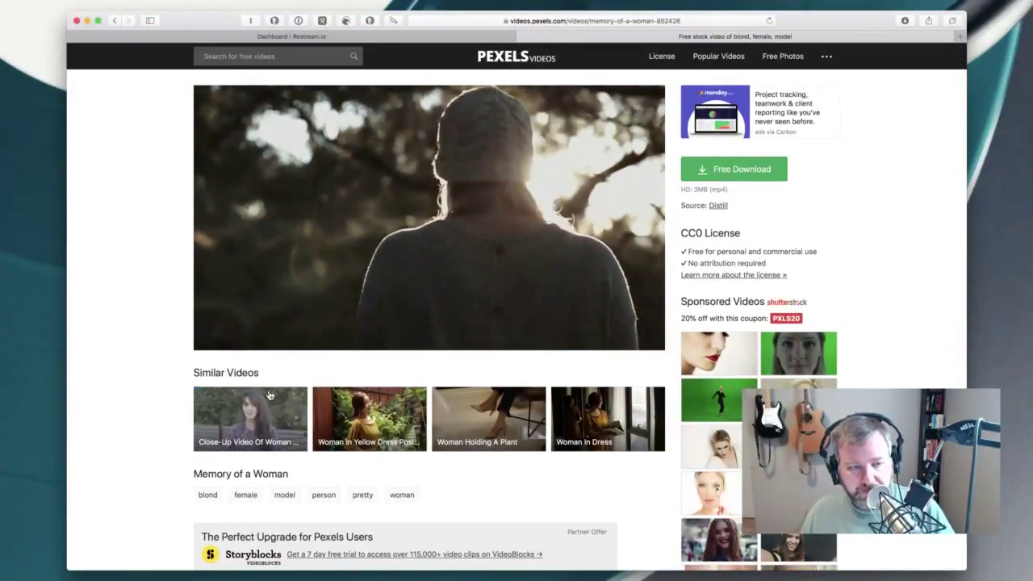
- Examine the clip's license terms, similar videos, and duration, size and frame rate details
scroll(529, 369, down, 3)
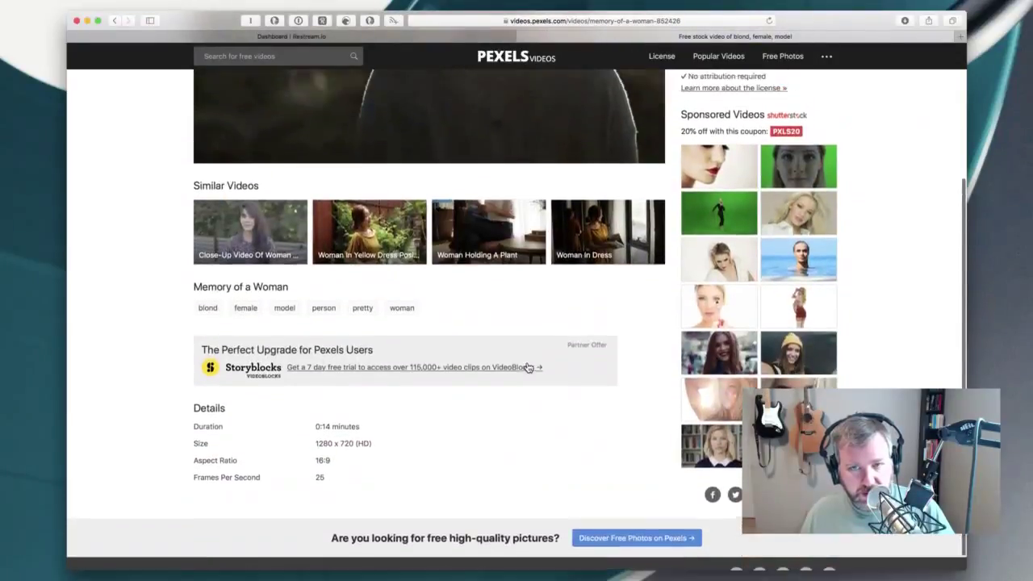
scroll(529, 368, up, 3)
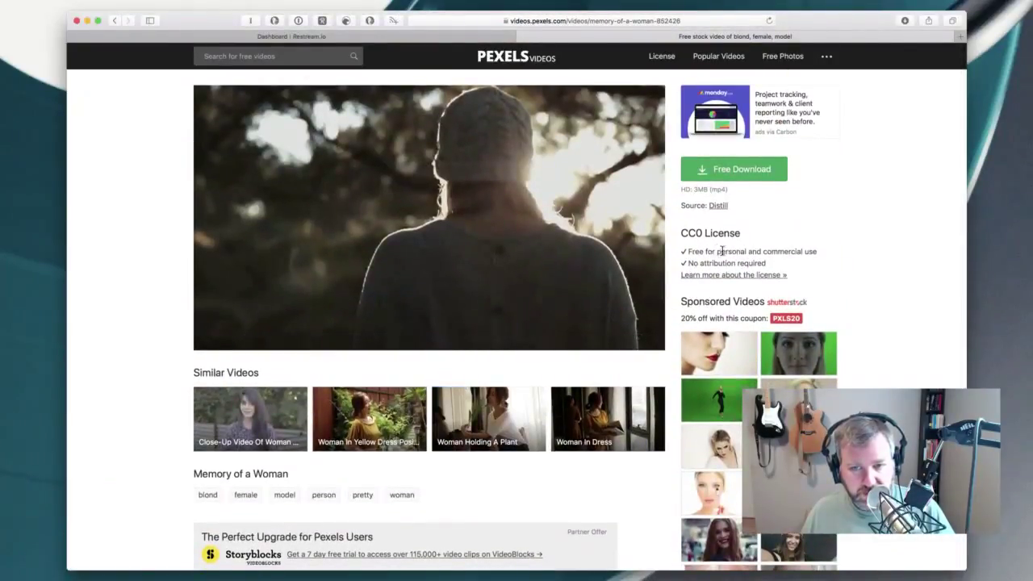
scroll(563, 345, down, 5)
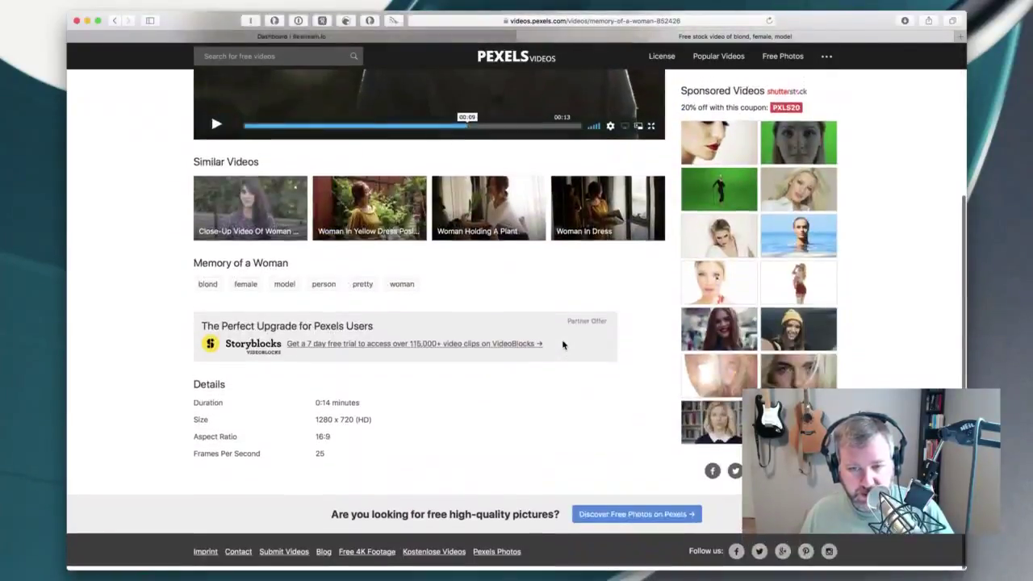
scroll(538, 420, up, 5)
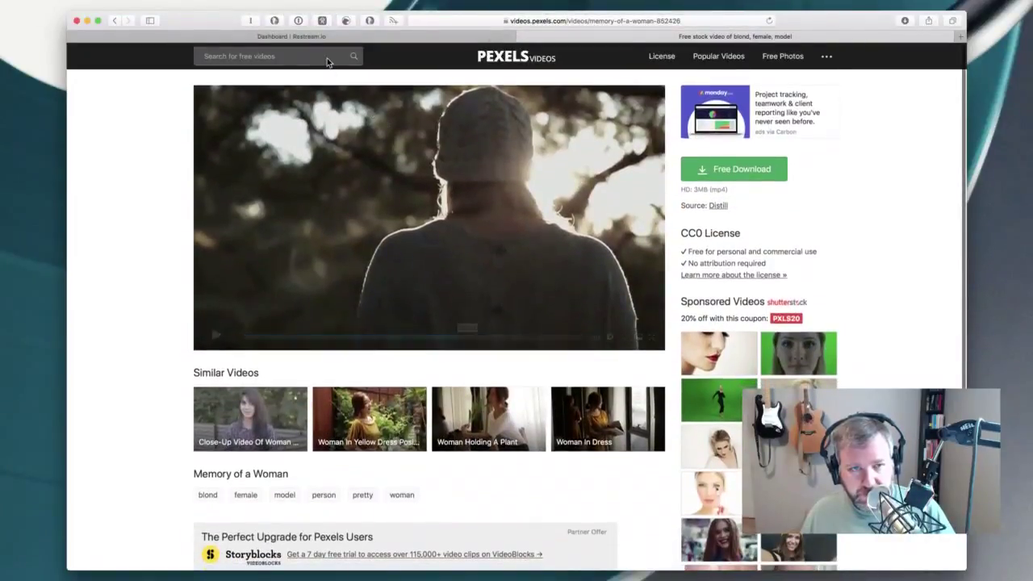
- Return to the Pexels Videos home page and browse the new free videos
click(534, 61)
scroll(480, 459, down, 4)
scroll(480, 459, down, 5)
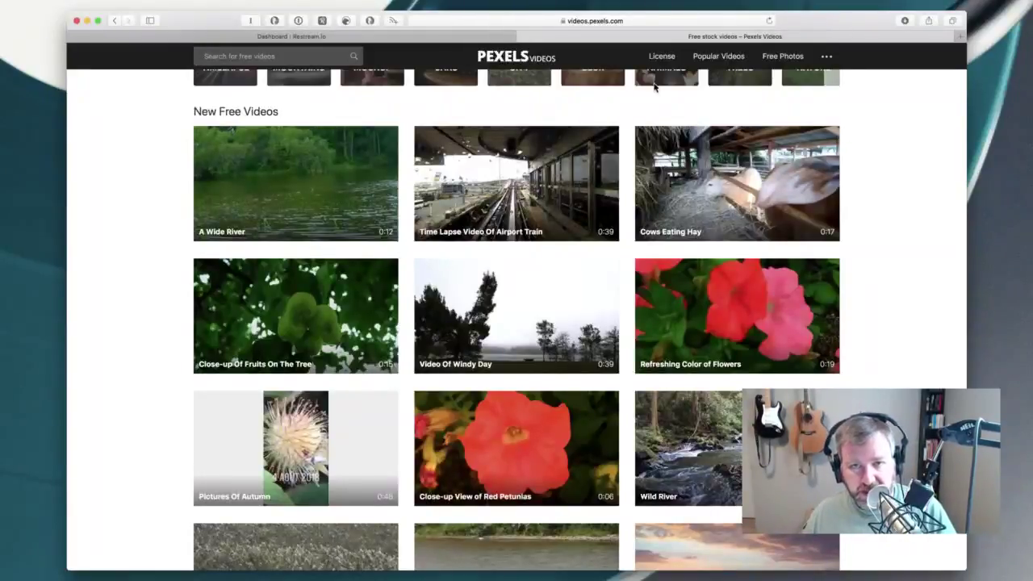
- Open the Sounds Like An Earful website (soundslikeanearful.com) and browse the music kits on its home page
click(625, 22)
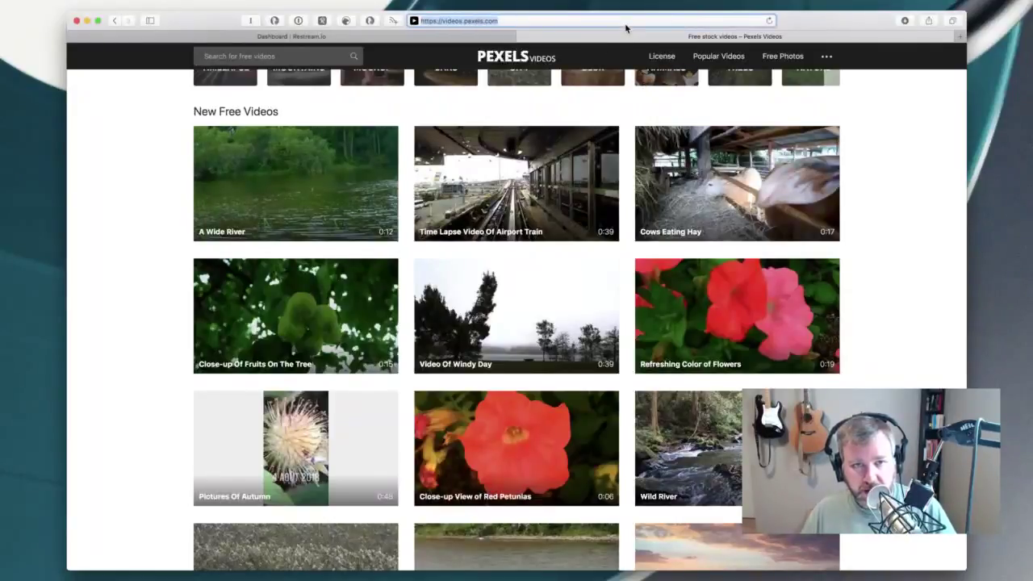
text(earful)
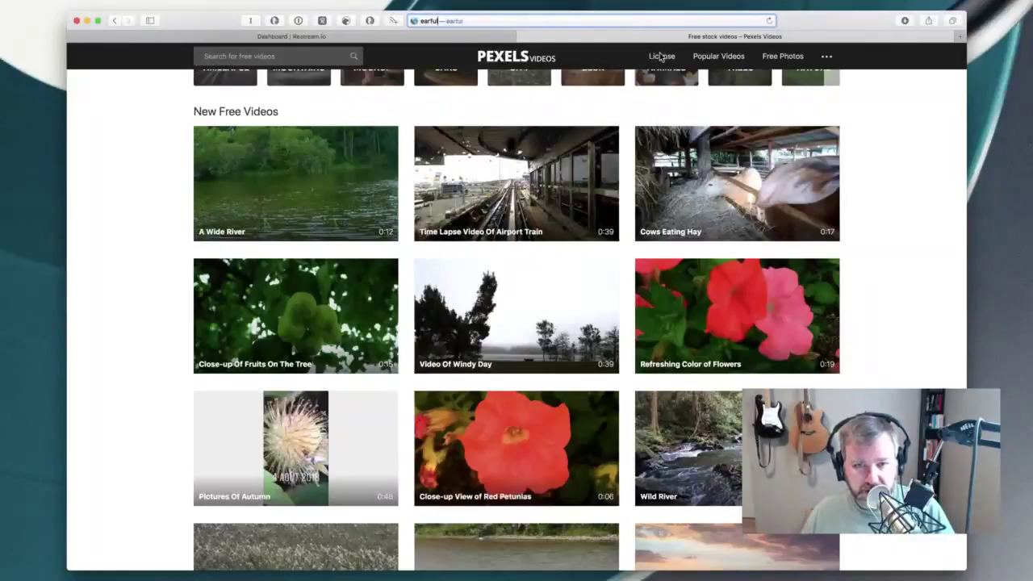
click(601, 169)
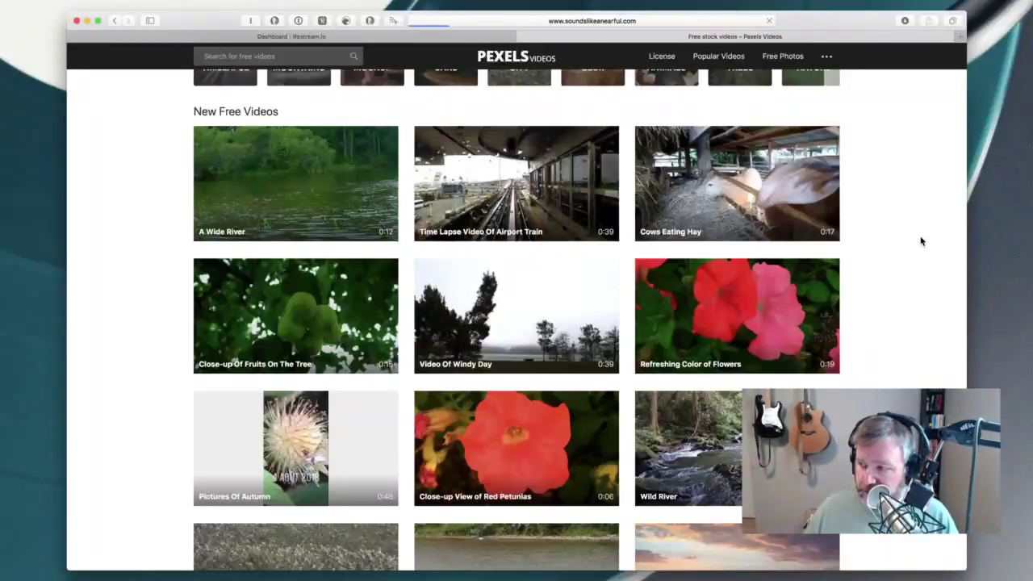
scroll(602, 373, down, 2)
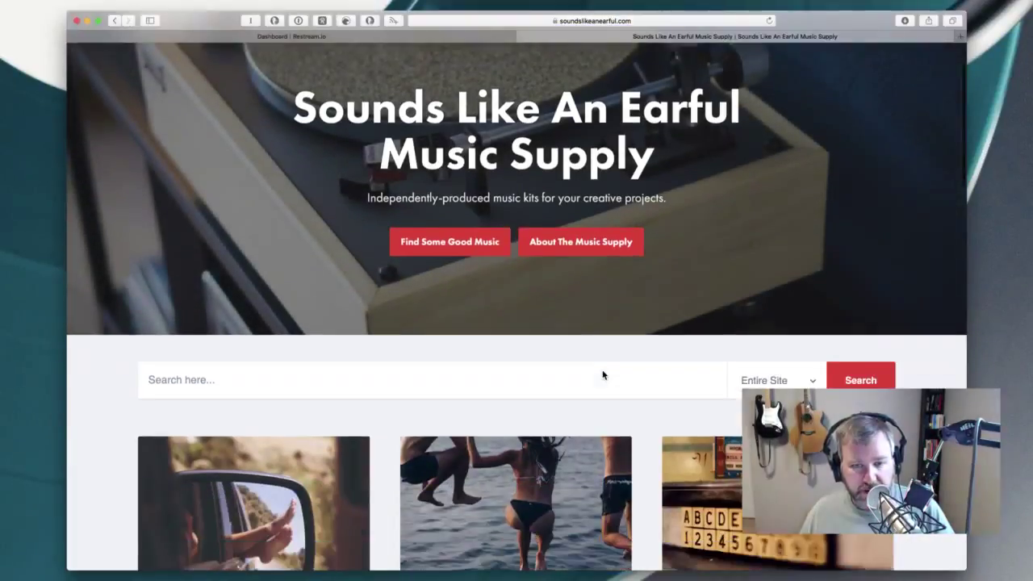
scroll(602, 374, down, 10)
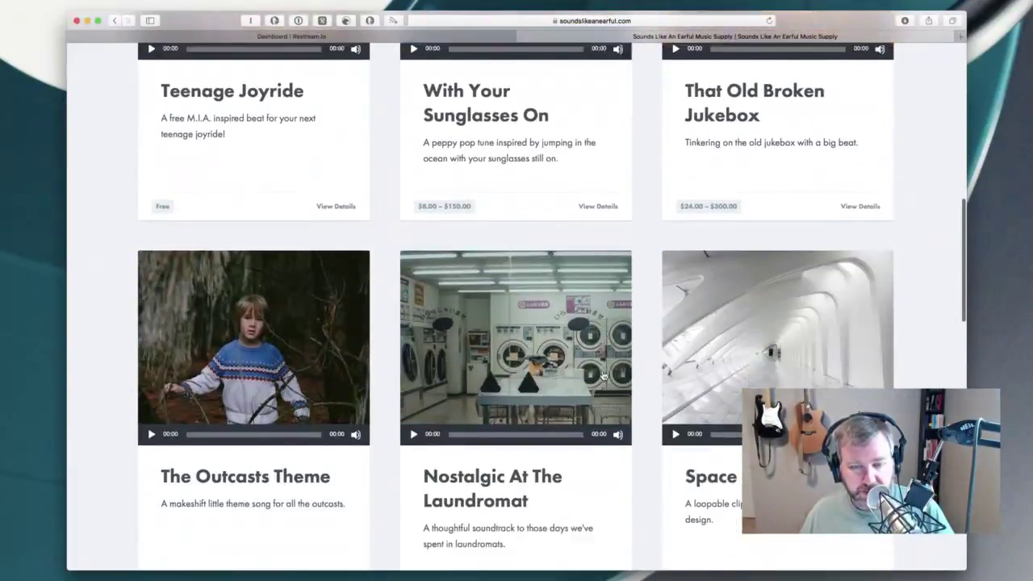
scroll(602, 375, down, 3)
scroll(602, 376, up, 12)
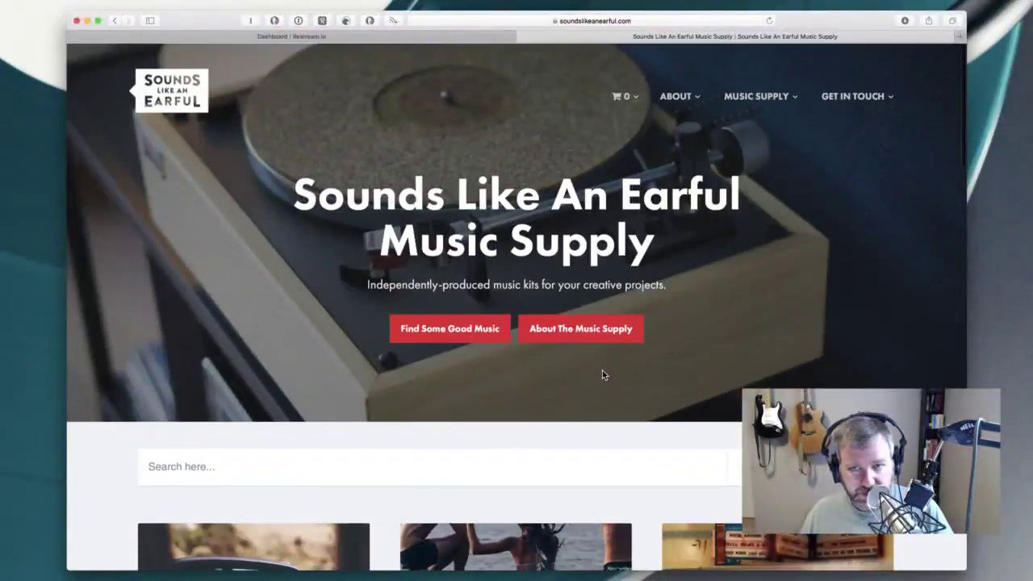
scroll(615, 359, down, 8)
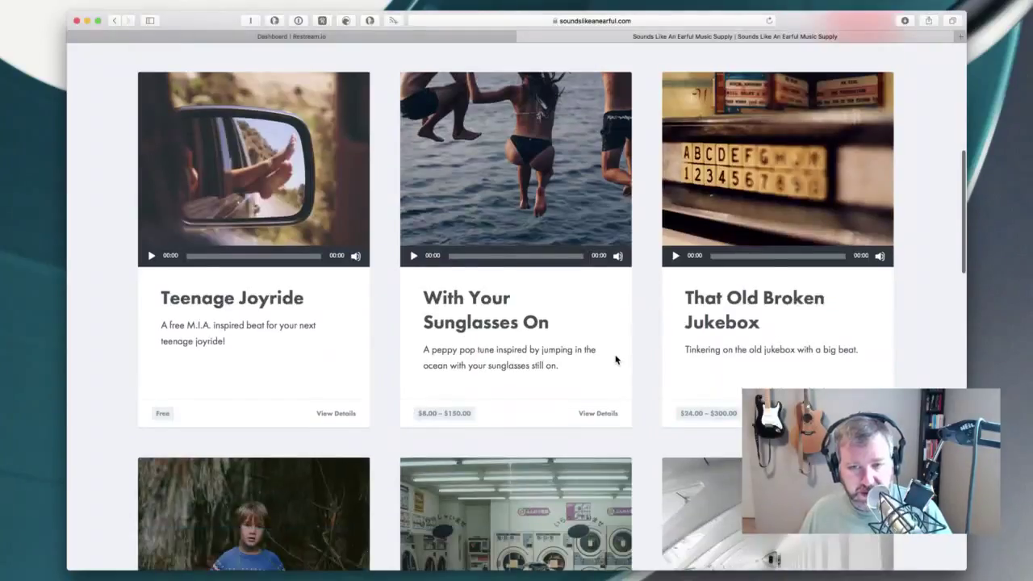
- Play the That Old Broken Jukebox kit's preview and review the kit's contents and license options on its page
click(769, 174)
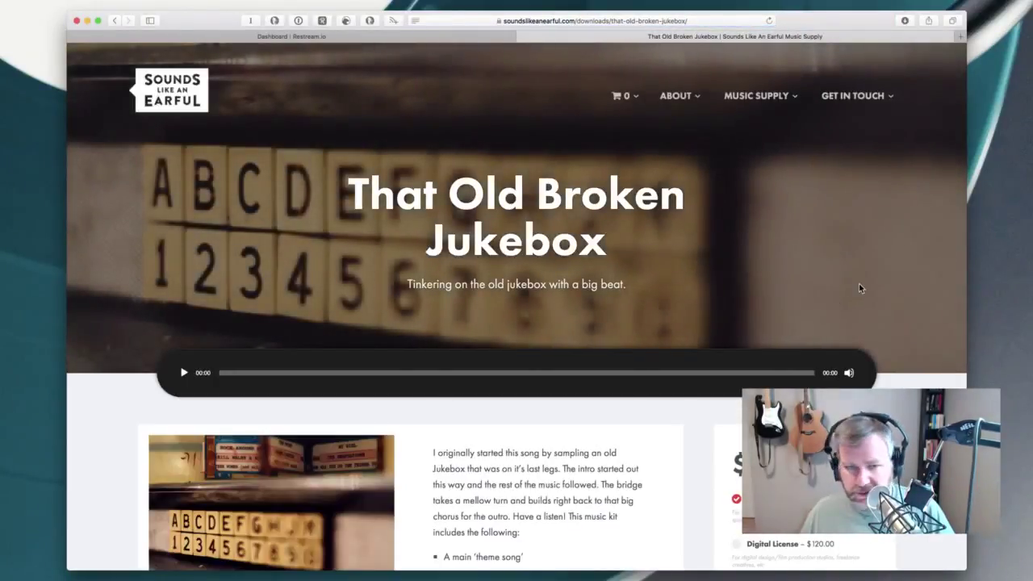
click(185, 372)
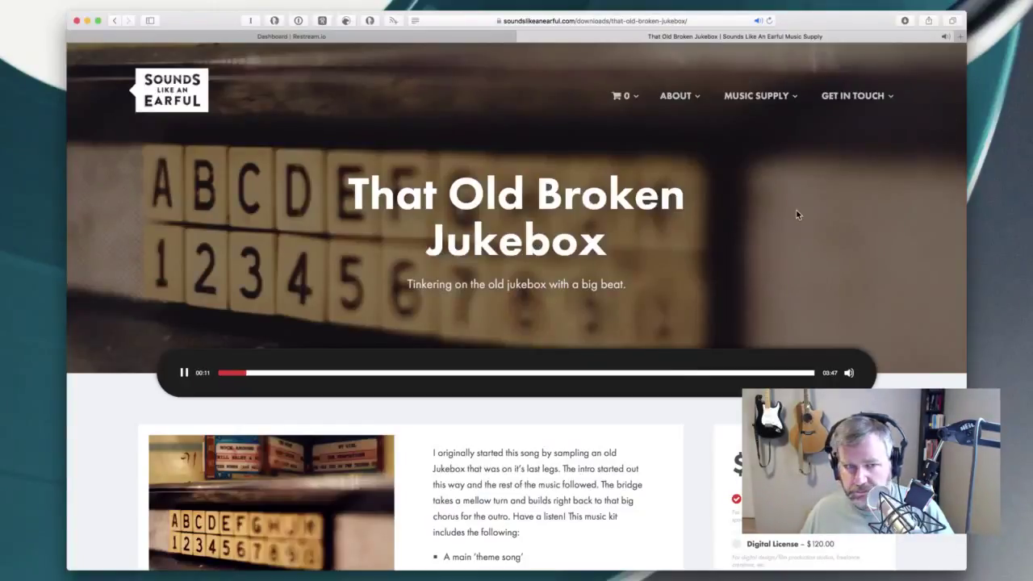
scroll(376, 351, down, 5)
scroll(374, 351, down, 10)
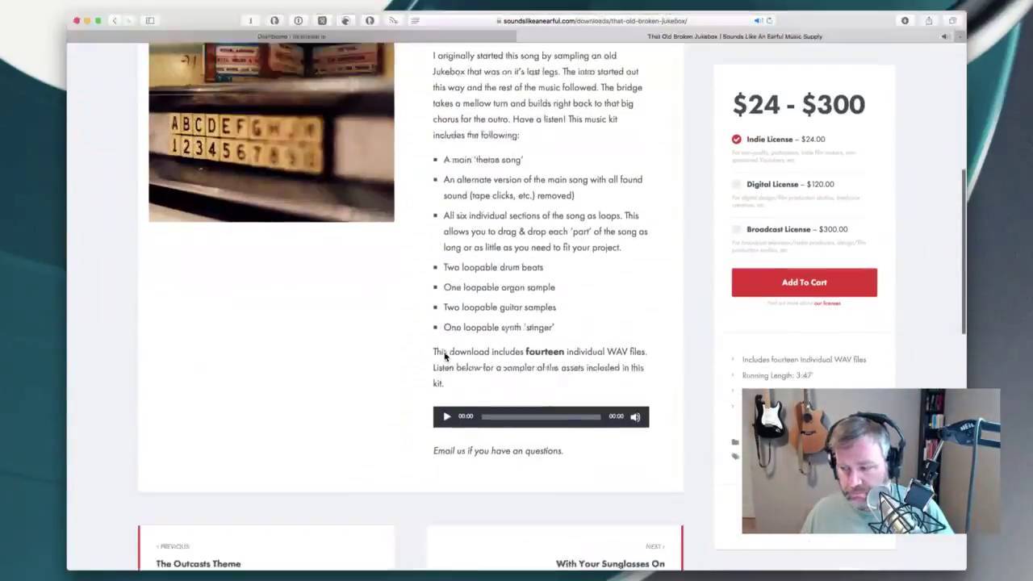
scroll(441, 354, up, 20)
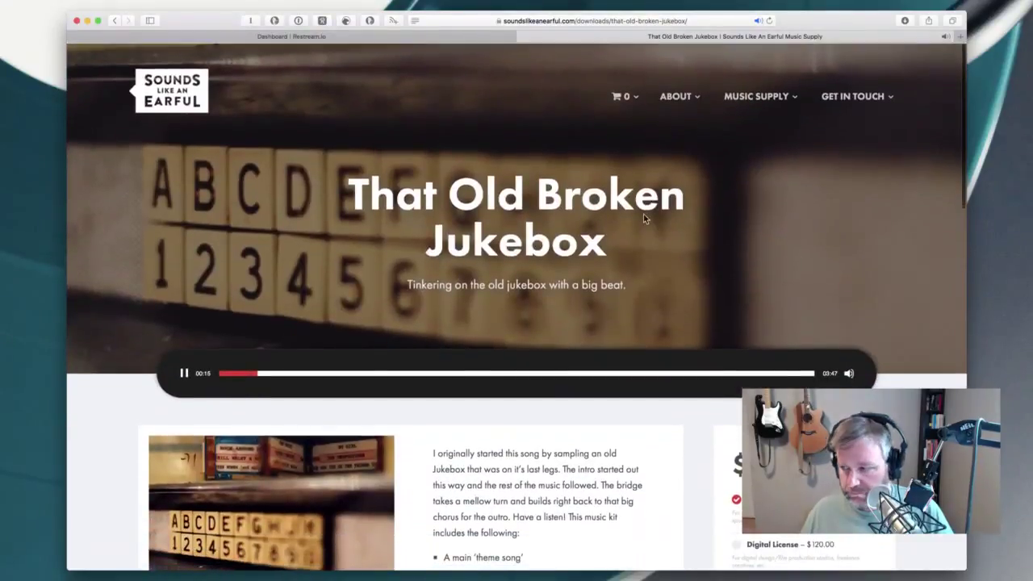
- Skip the song preview ahead to about its midpoint and return to the Music Supply home page
click(488, 373)
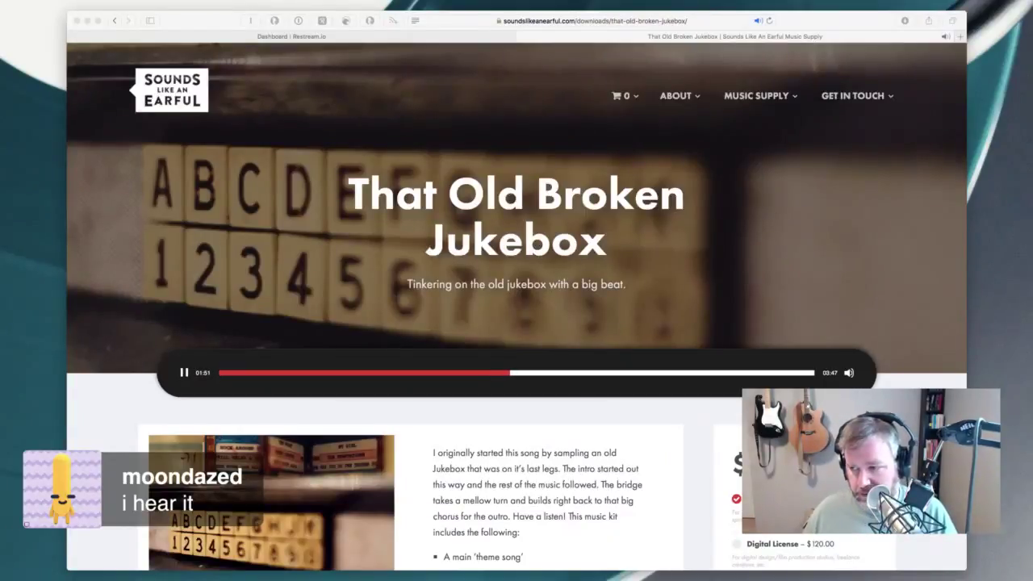
click(817, 209)
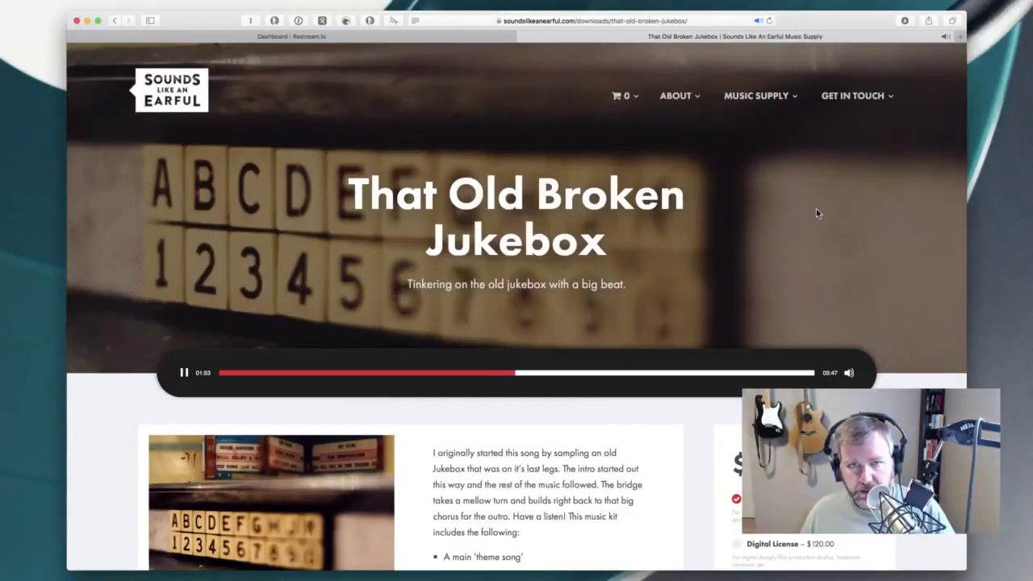
click(116, 22)
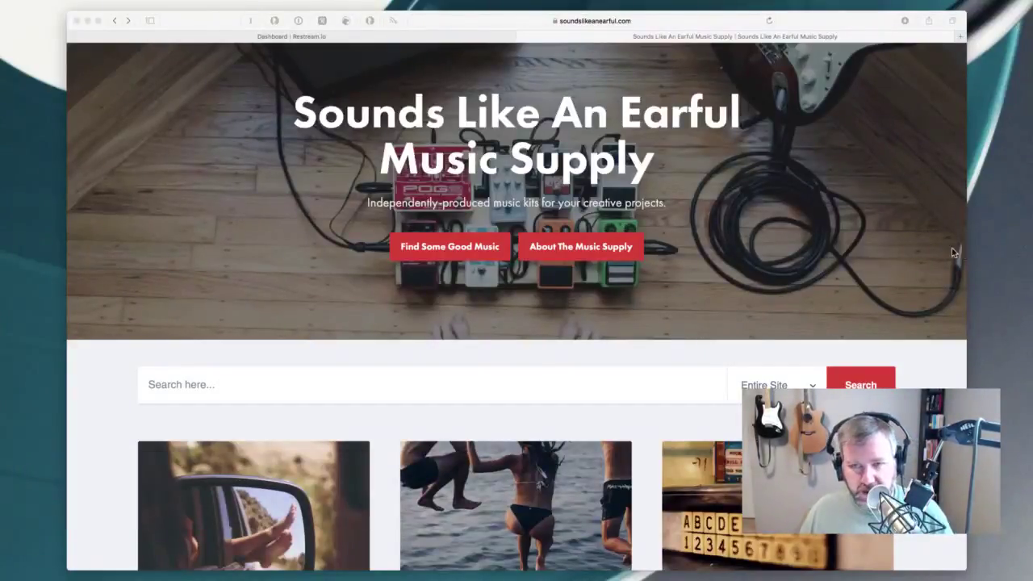
- Look through the Music Supply home page's kits, testimonials and footer, and return to its introduction
click(890, 249)
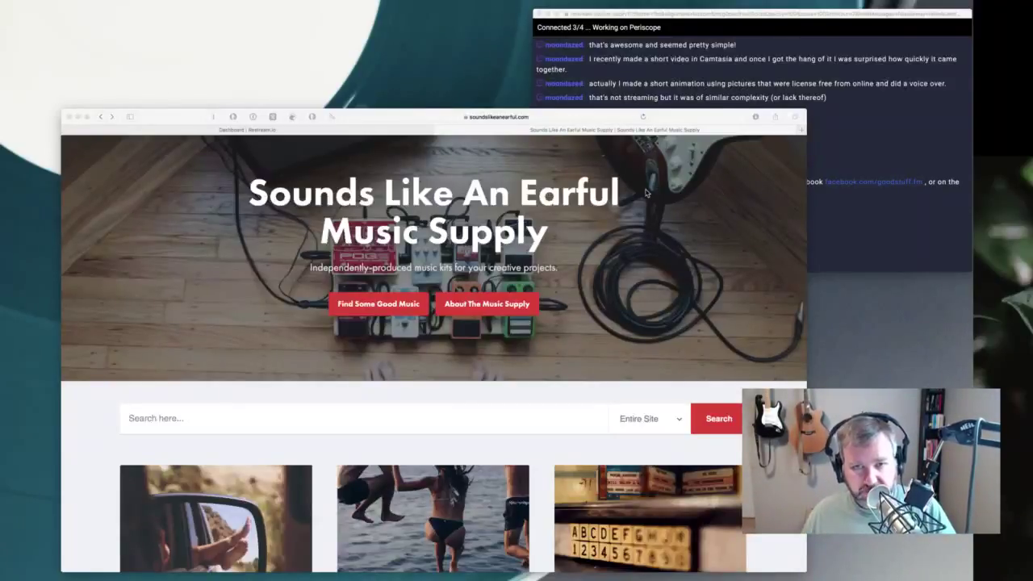
key(super+Tab)
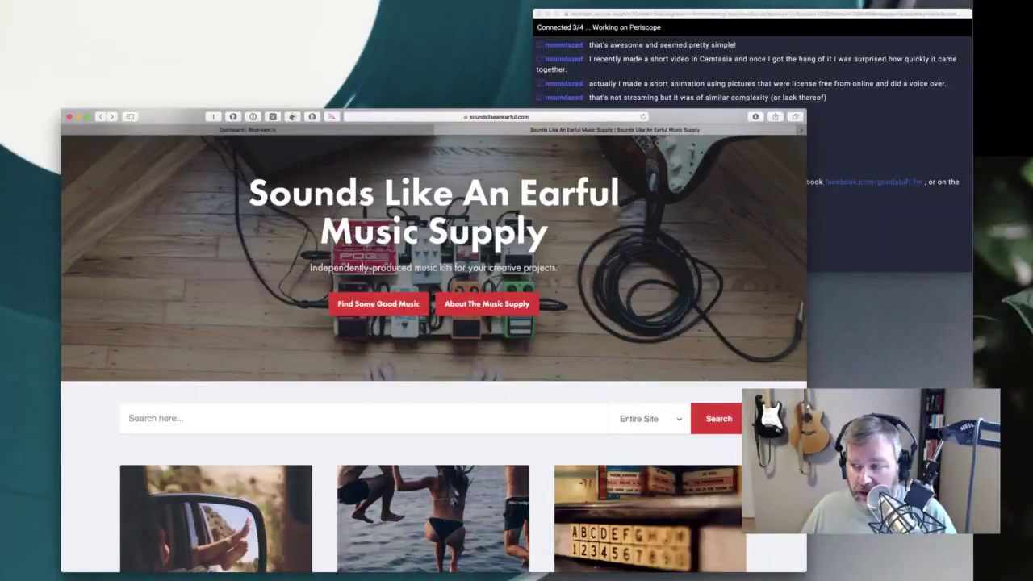
scroll(581, 327, down, 15)
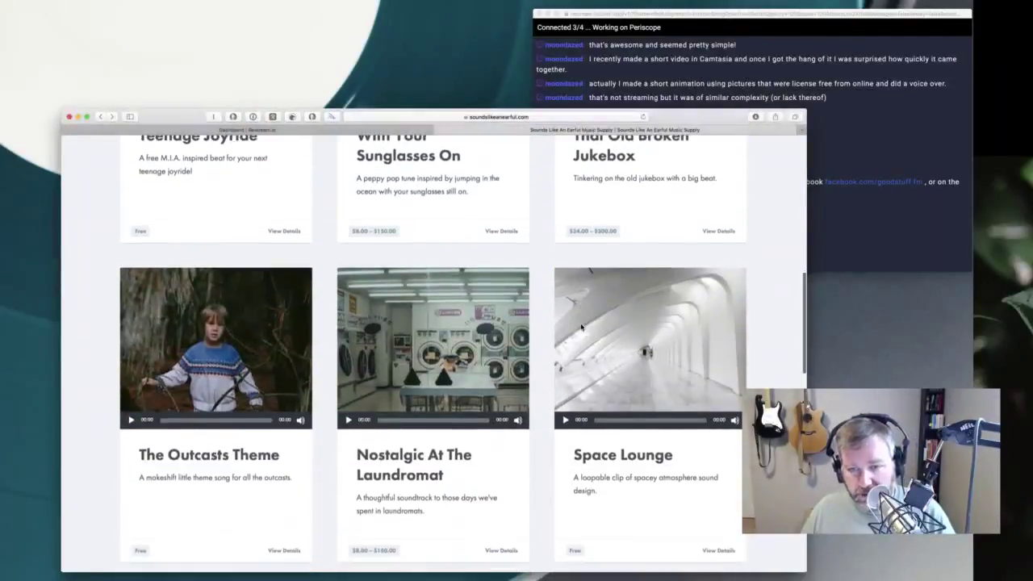
scroll(580, 327, down, 10)
scroll(552, 359, up, 5)
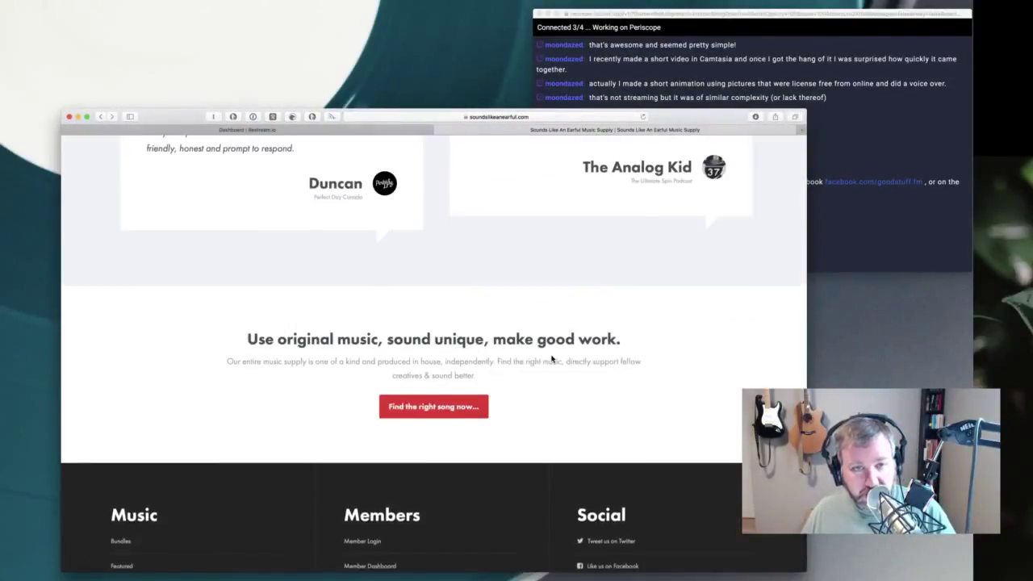
scroll(552, 359, up, 20)
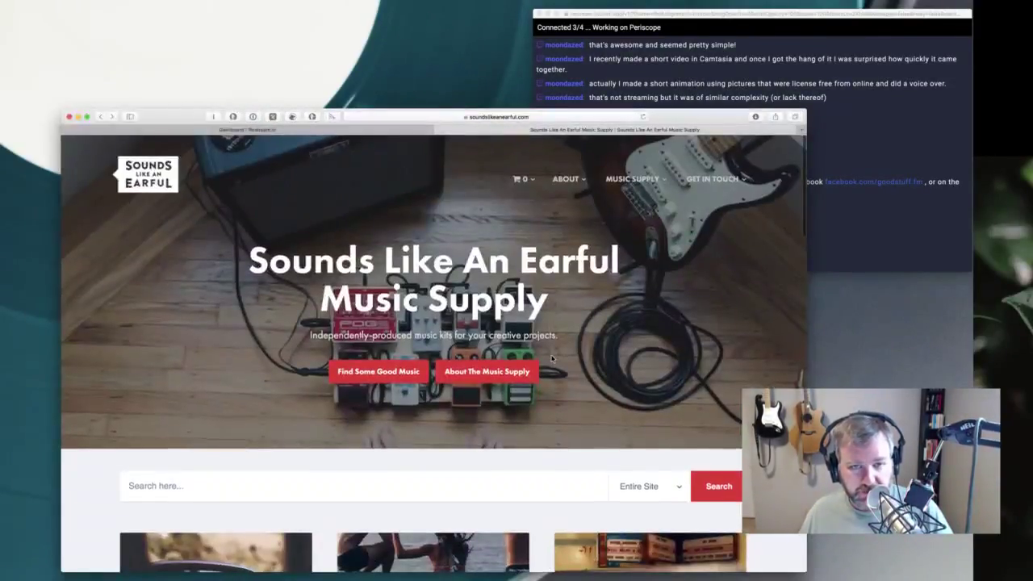
- Check the live chat messages and the channel statuses on the Restream.io dashboard
mouse_move(565, 180)
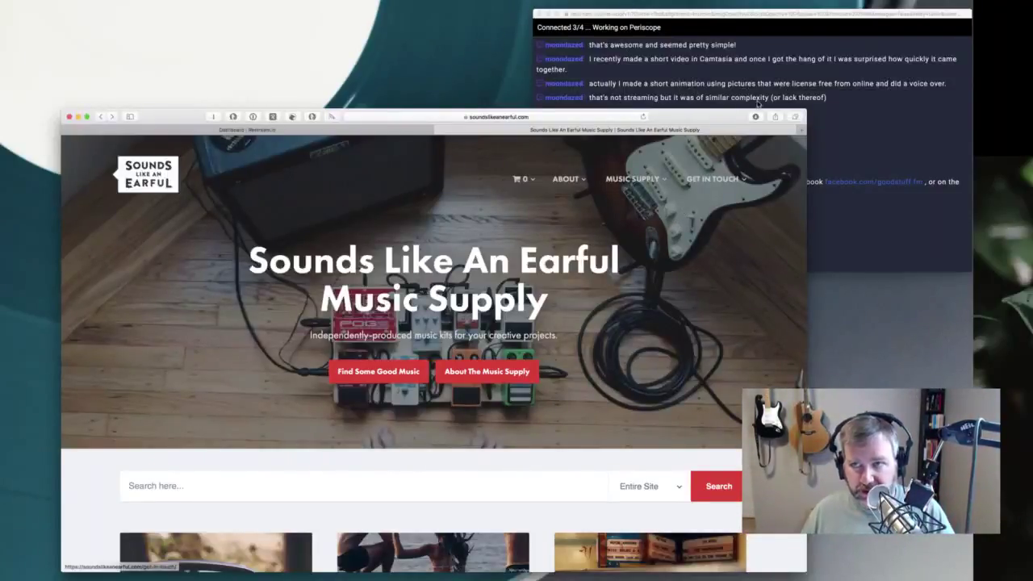
click(839, 67)
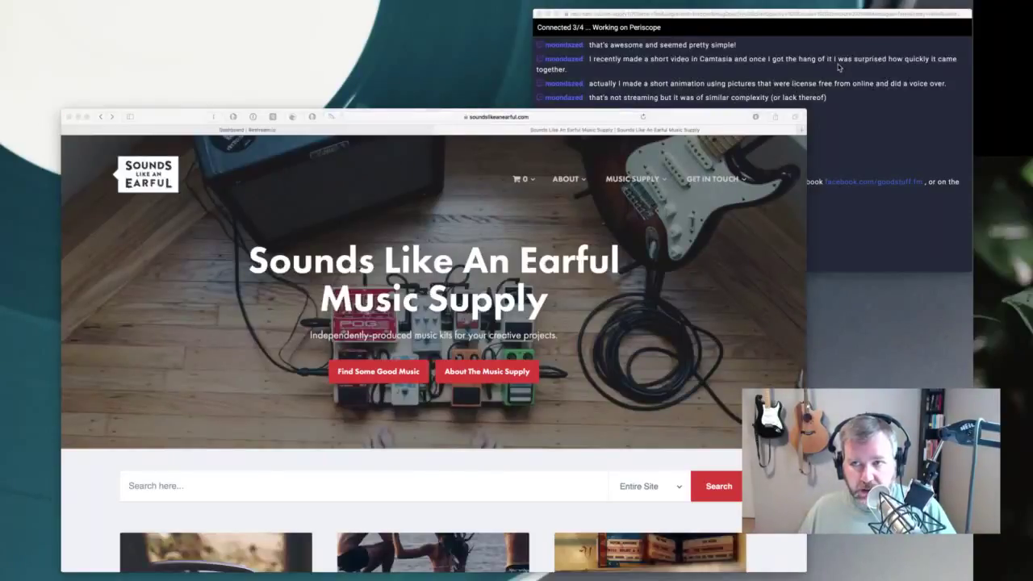
click(579, 271)
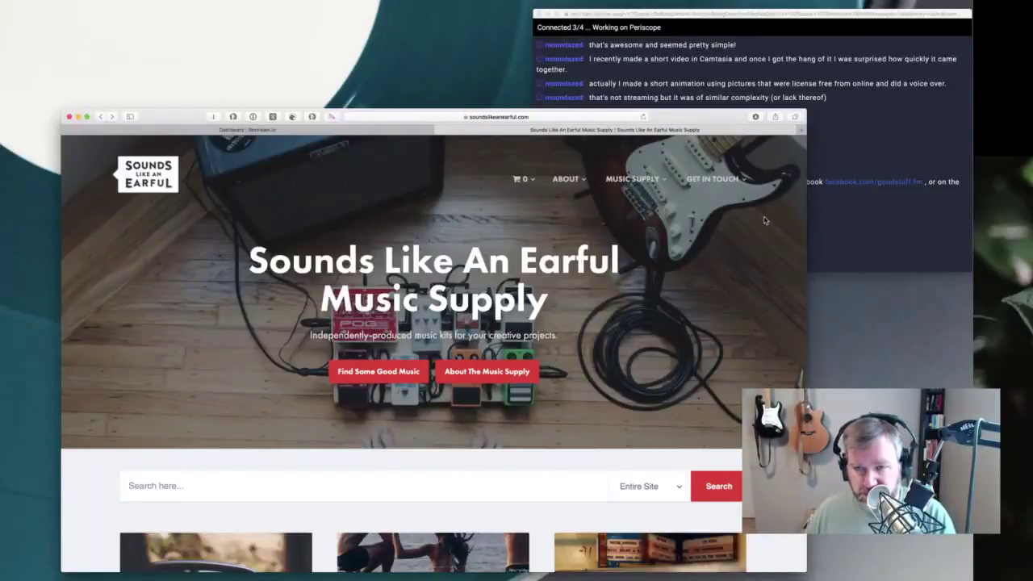
click(347, 130)
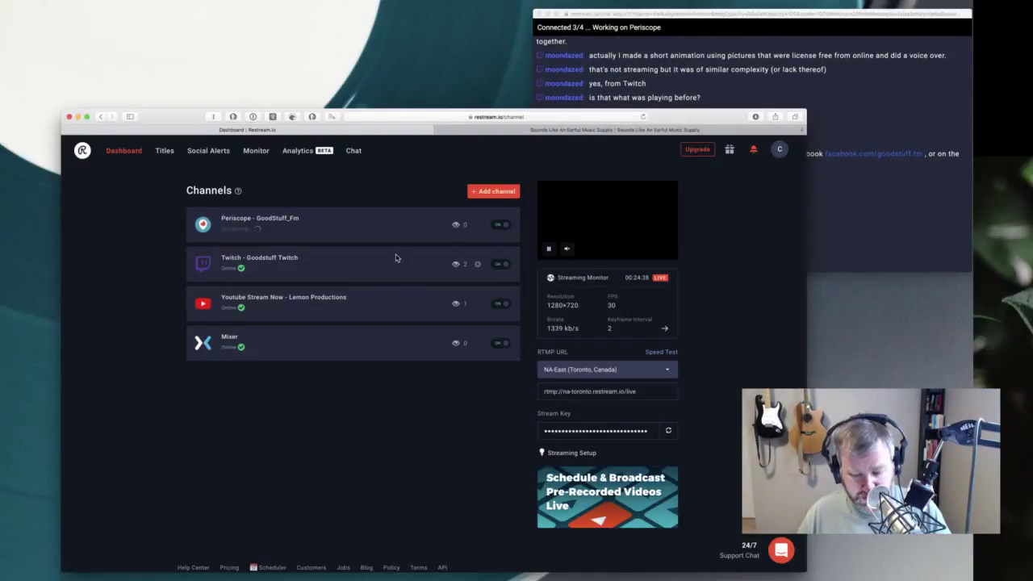
- Open the YouTube channel at youtube.com/c/lemonproductionsca in a new browser tab
key(super+t)
text(youtube.com/)
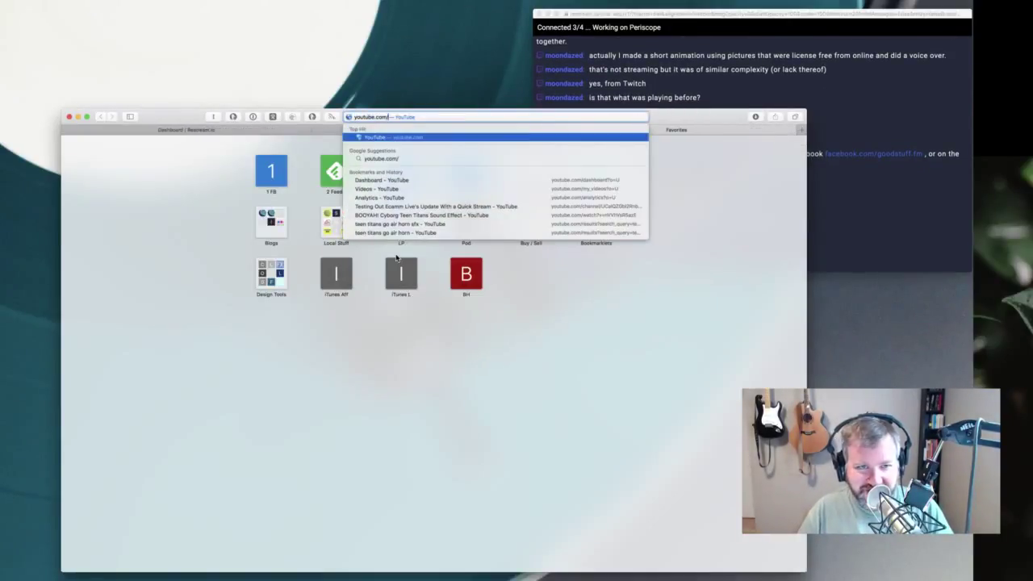
text(c/lemonproductionsca)
key(Return)
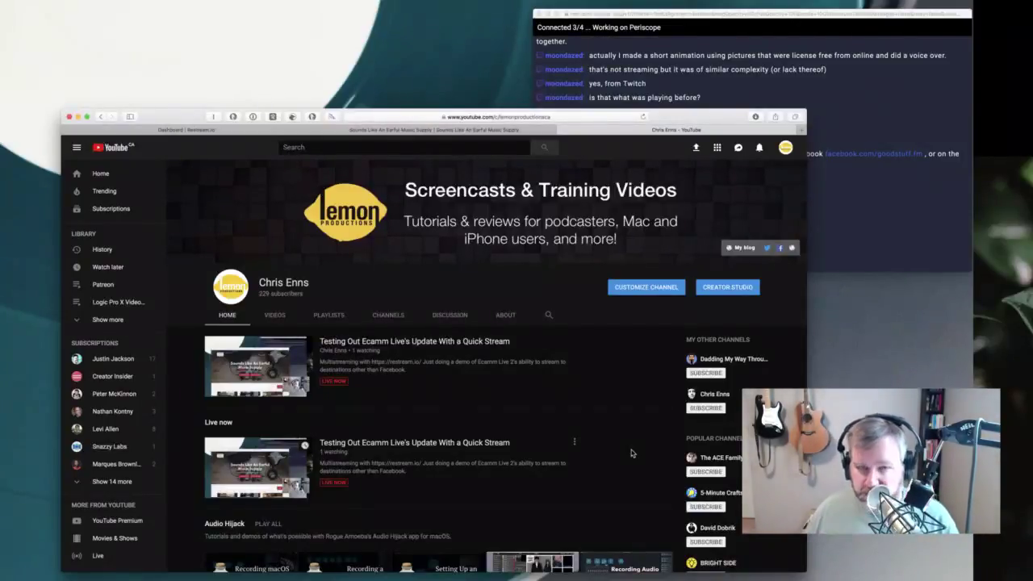
- Open goodstuff.fm in the same tab and look over the podcast network's shows and recent episodes
key(super+l)
text(goodstuff.fm)
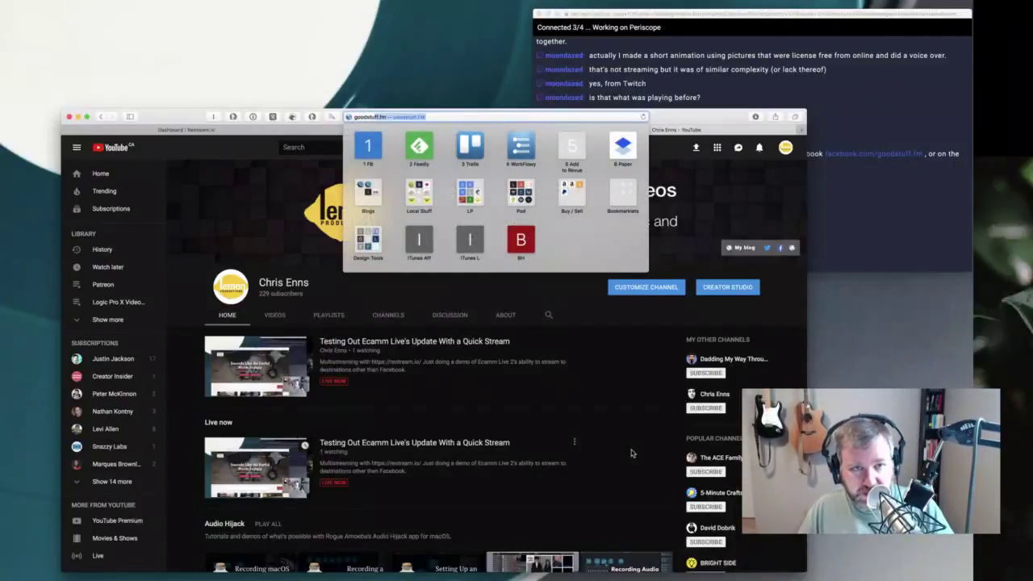
key(Return)
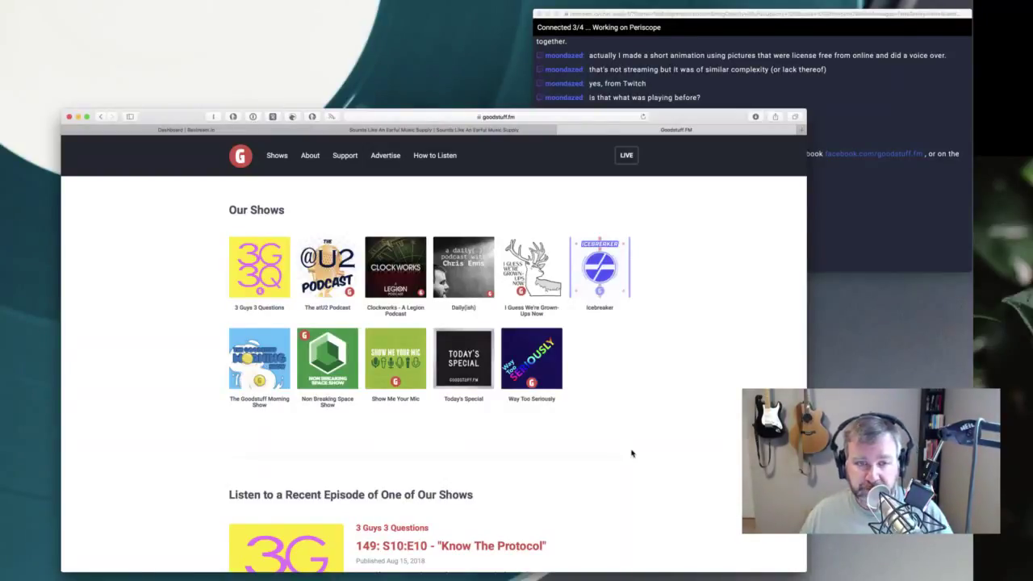
scroll(556, 473, down, 5)
scroll(556, 473, up, 5)
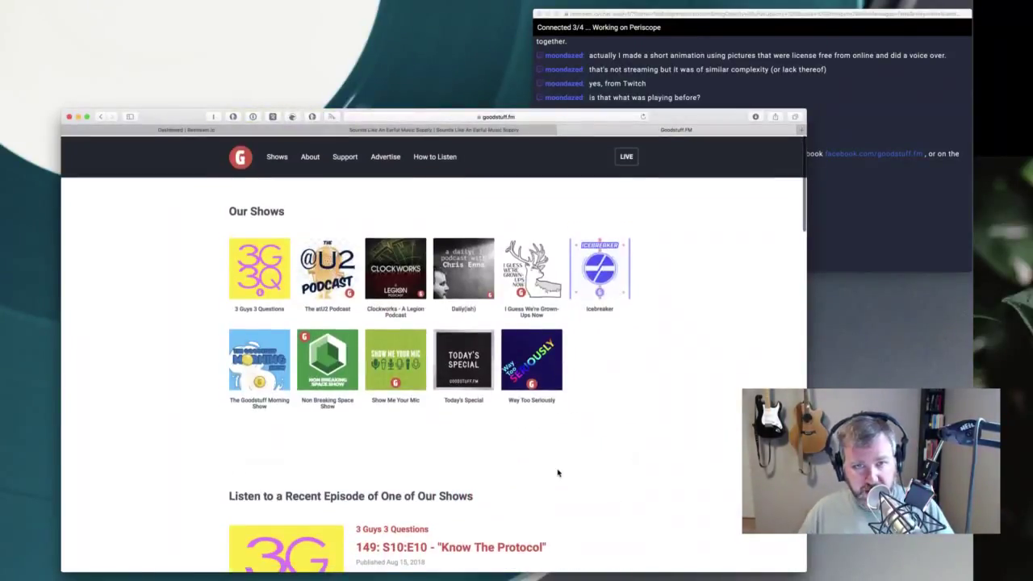
- Open the Twitch channel at twitch.tv/goodstuff_fm to view the live stream, and close that tab
key(super+l)
text(twitch.)
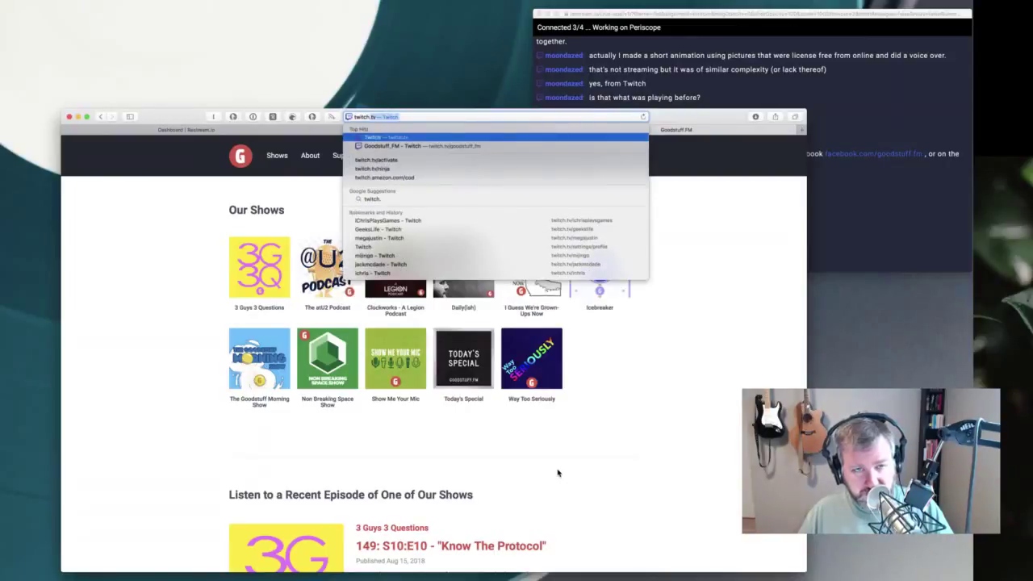
text(tv/goodstuff_fm)
key(Return)
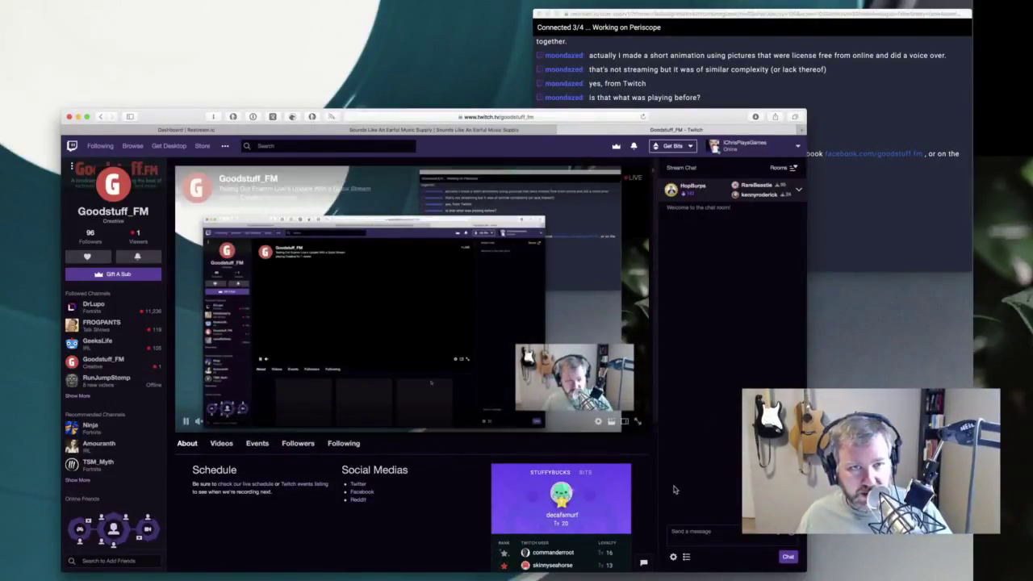
key(super+w)
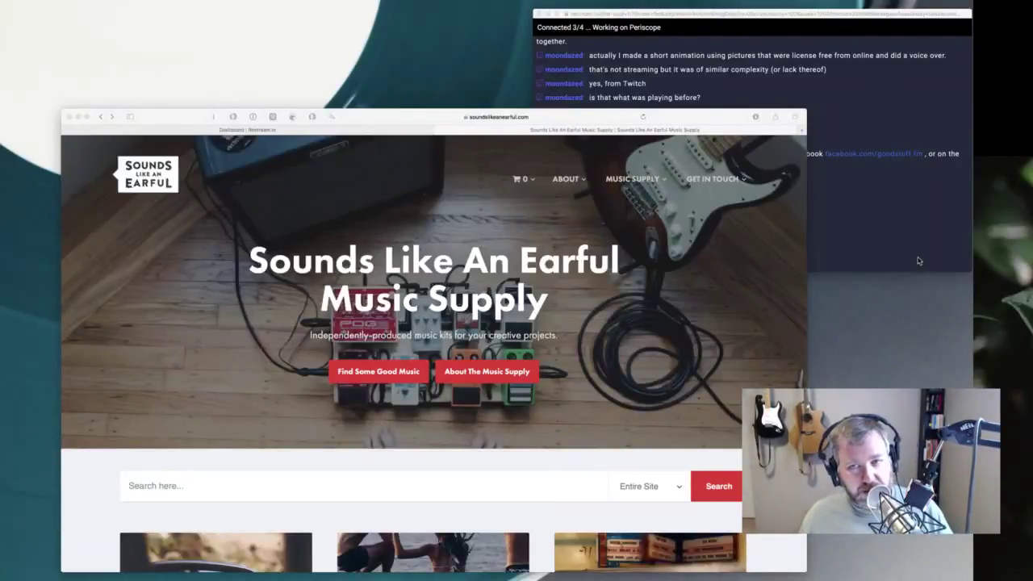
- Open the OBS Studio website at obsproject.com and look over its interface preview and features
click(654, 286)
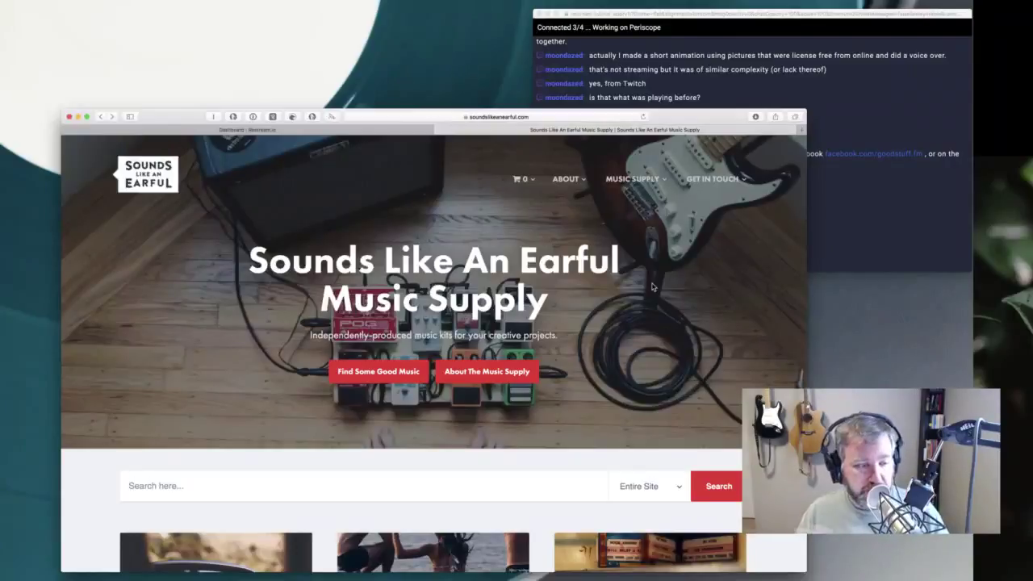
key(super+l)
text(obsproject.com)
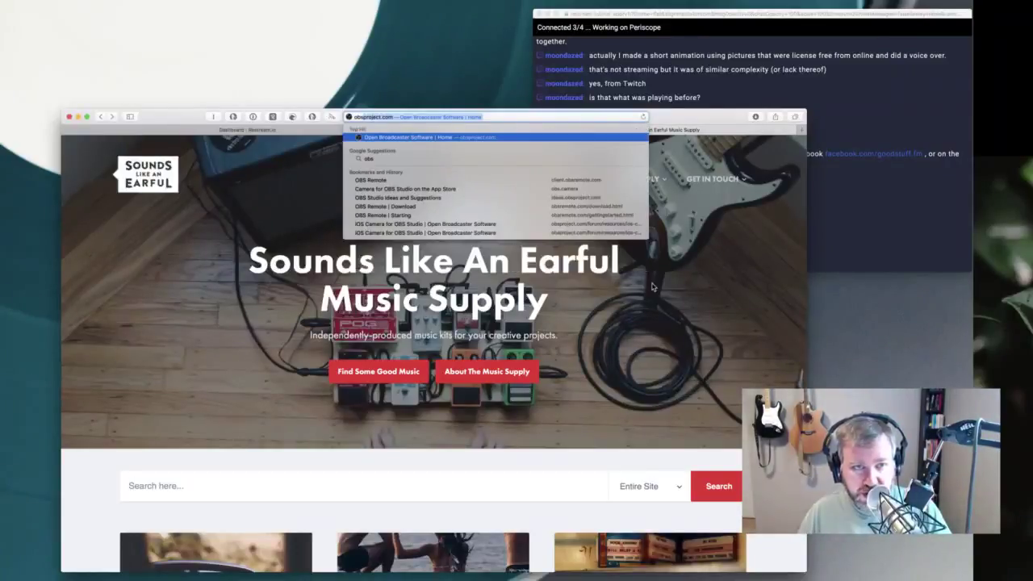
key(Return)
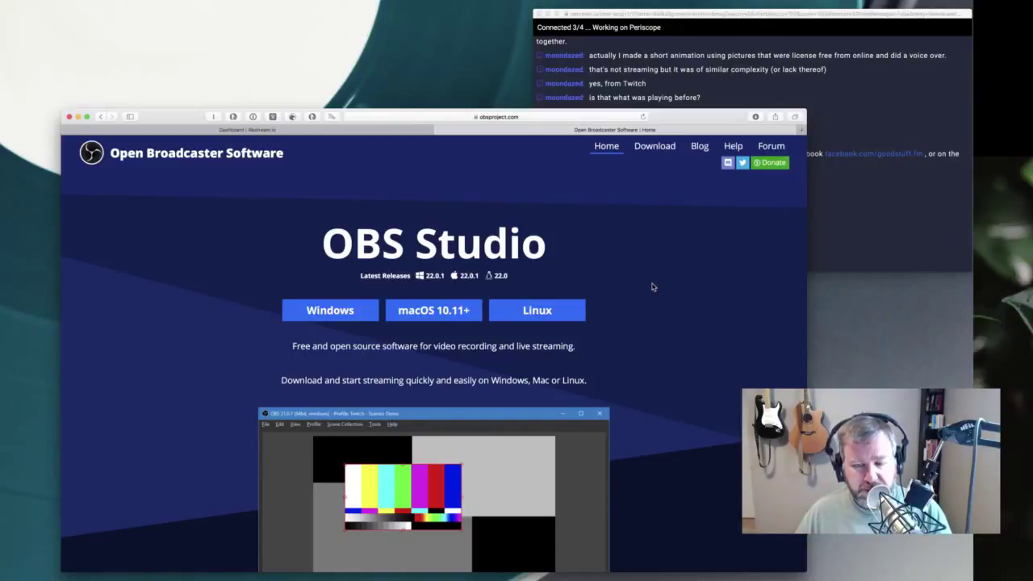
scroll(648, 393, down, 5)
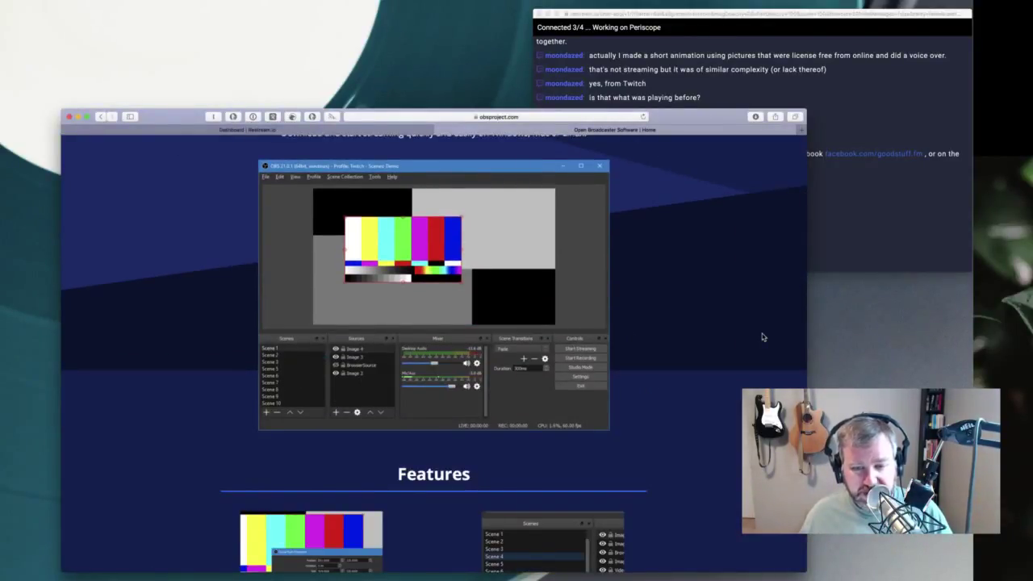
- Review the OBS Studio feature list and supported streaming platforms, and briefly check the Restream dashboard before returning to the OBS page
scroll(763, 337, down, 7)
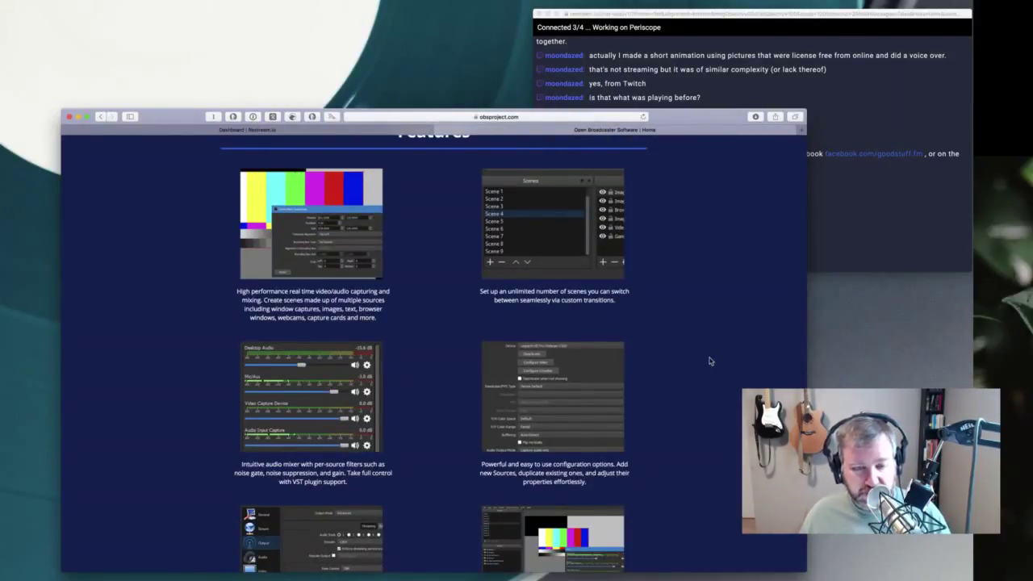
scroll(676, 386, down, 3)
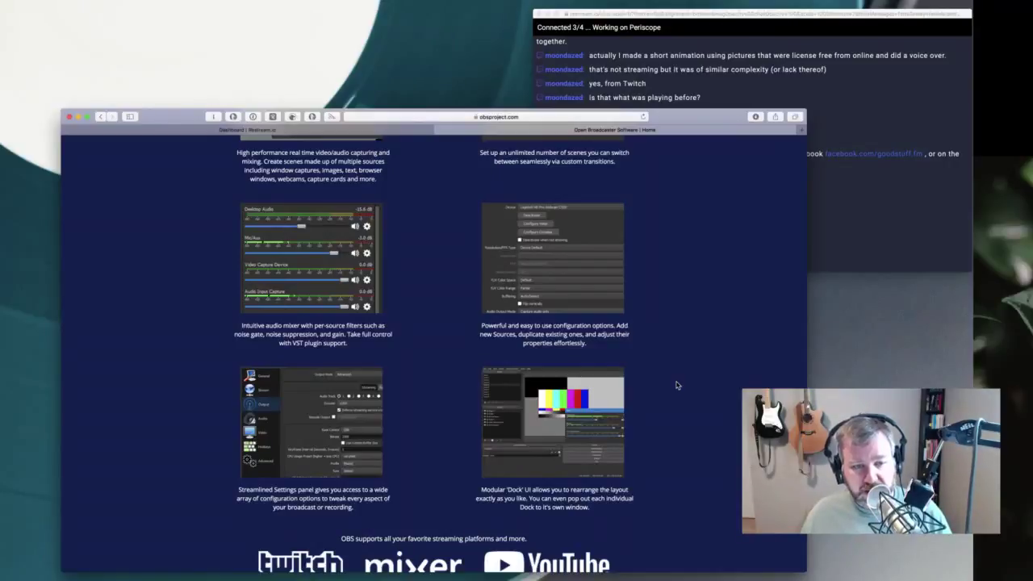
scroll(676, 386, down, 2)
scroll(677, 386, down, 1)
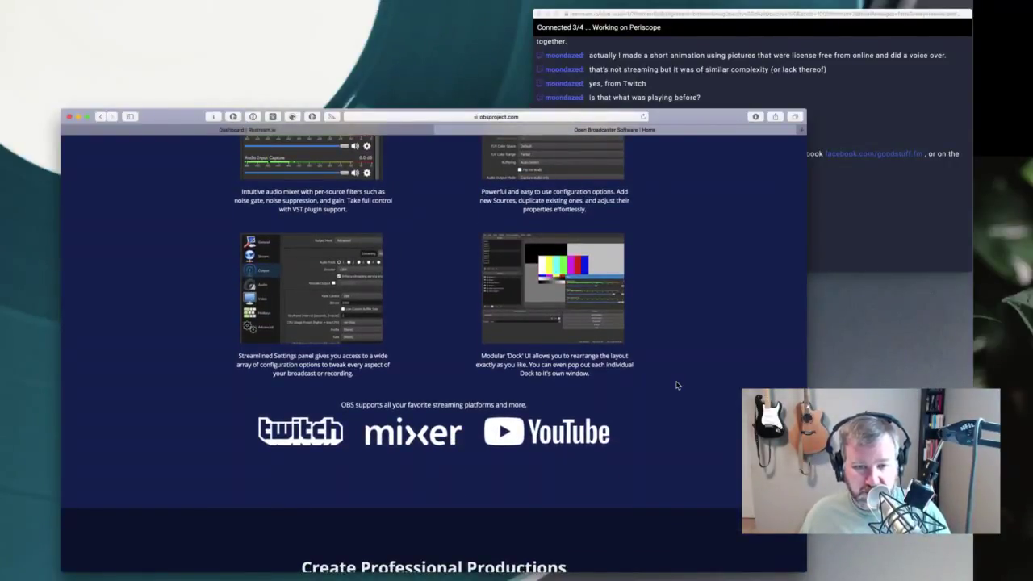
scroll(677, 386, up, 15)
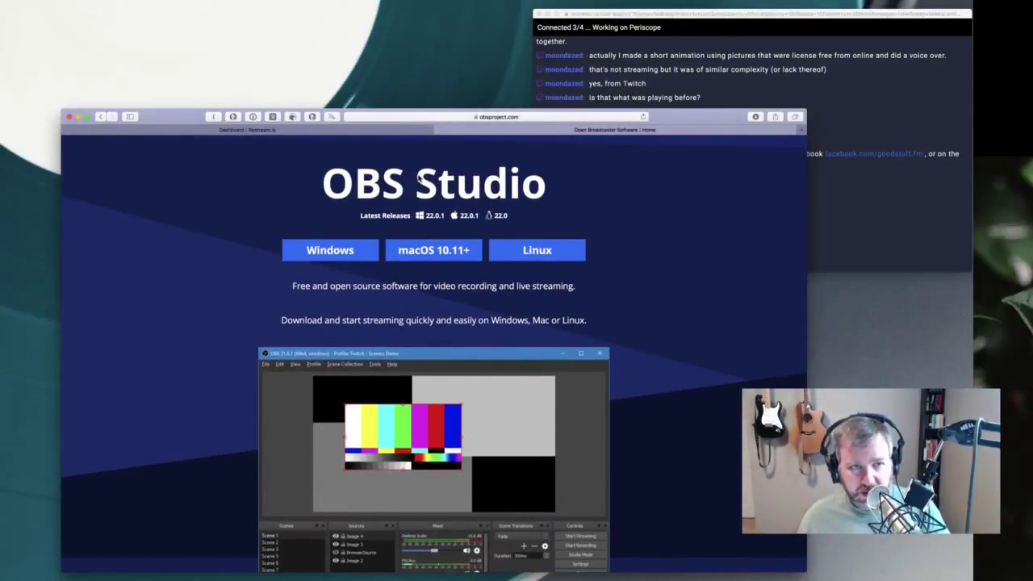
click(325, 133)
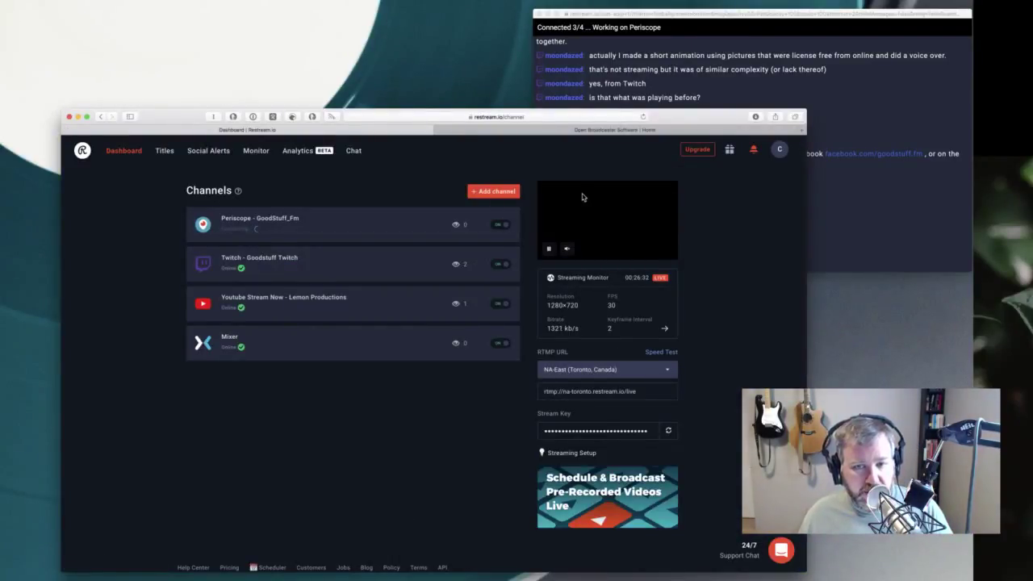
click(594, 134)
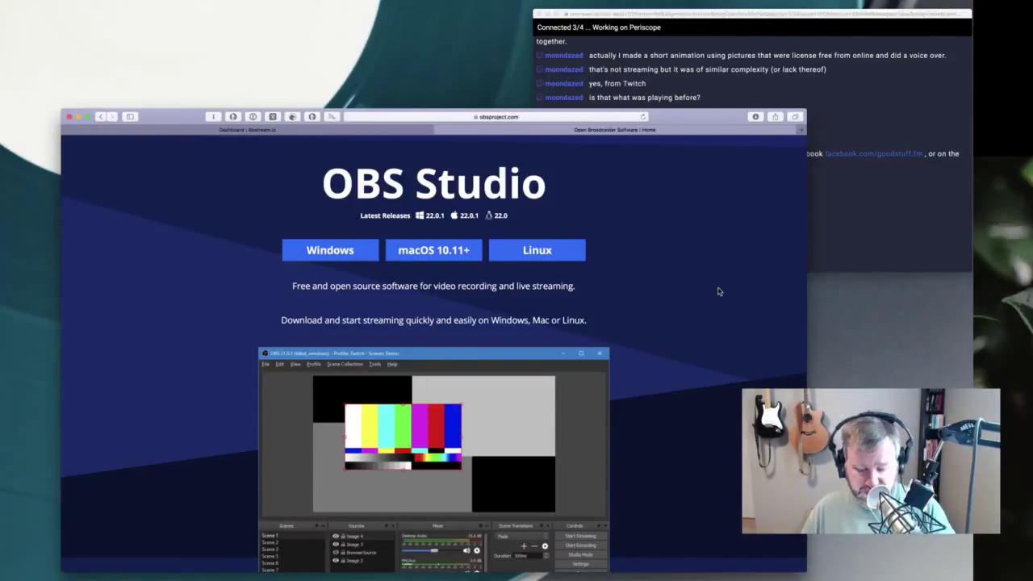
- Try to open the podcast site at sass.transistor.fm in the current tab
key(super+l)
text(sass.transistor.fm — The page you were looking for doesn't exist (404)
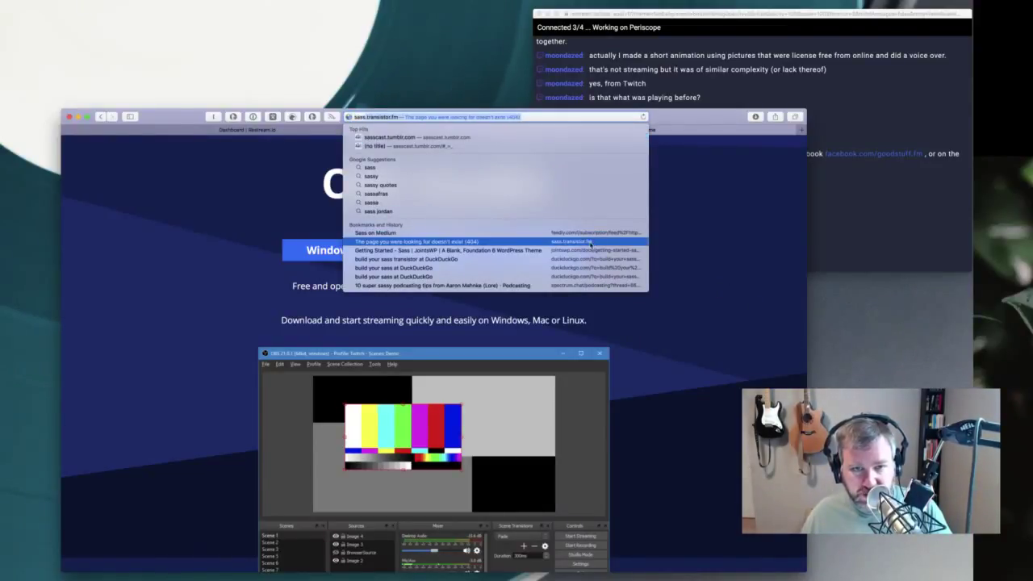
click(590, 243)
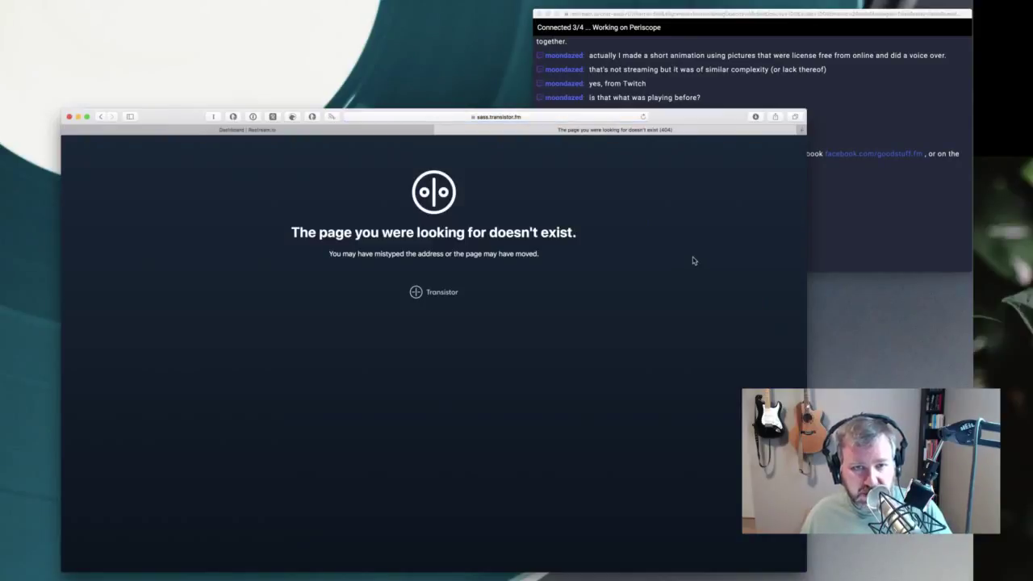
- Open transistor.fm in the same tab and look over its podcast hosting features down to the footer
key(super+l)
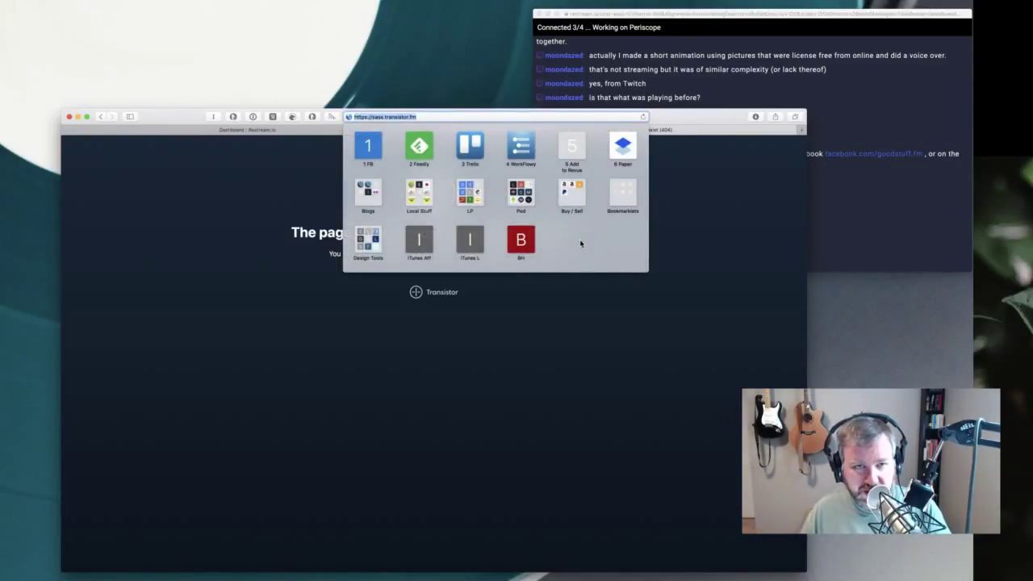
text(trans)
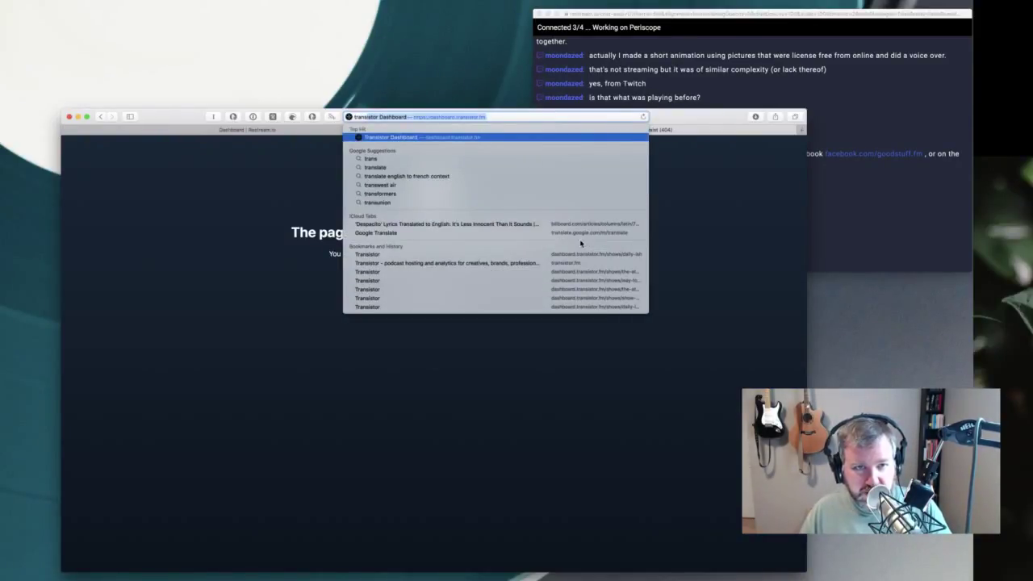
text(istor.fm)
key(Return)
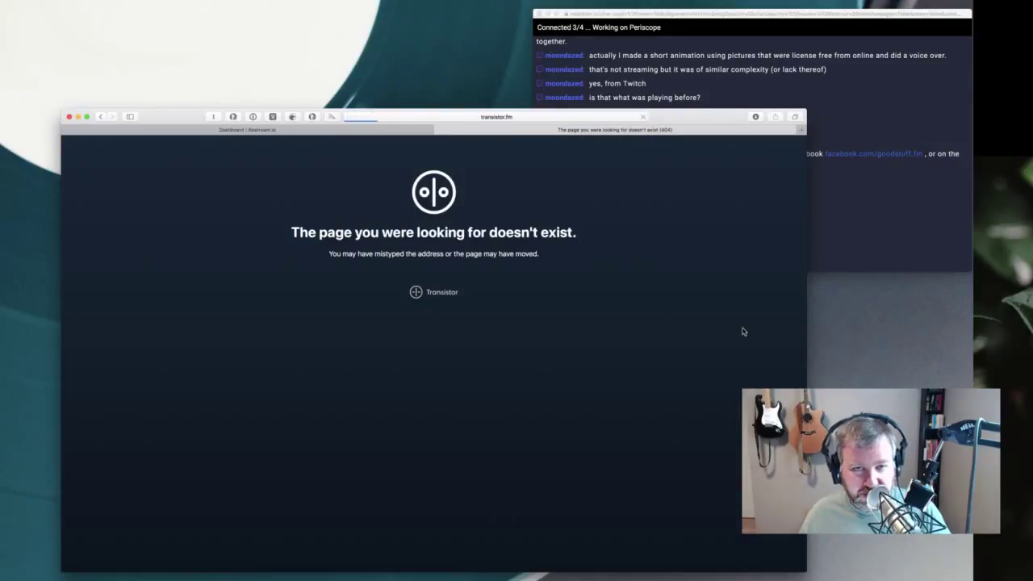
scroll(543, 387, down, 5)
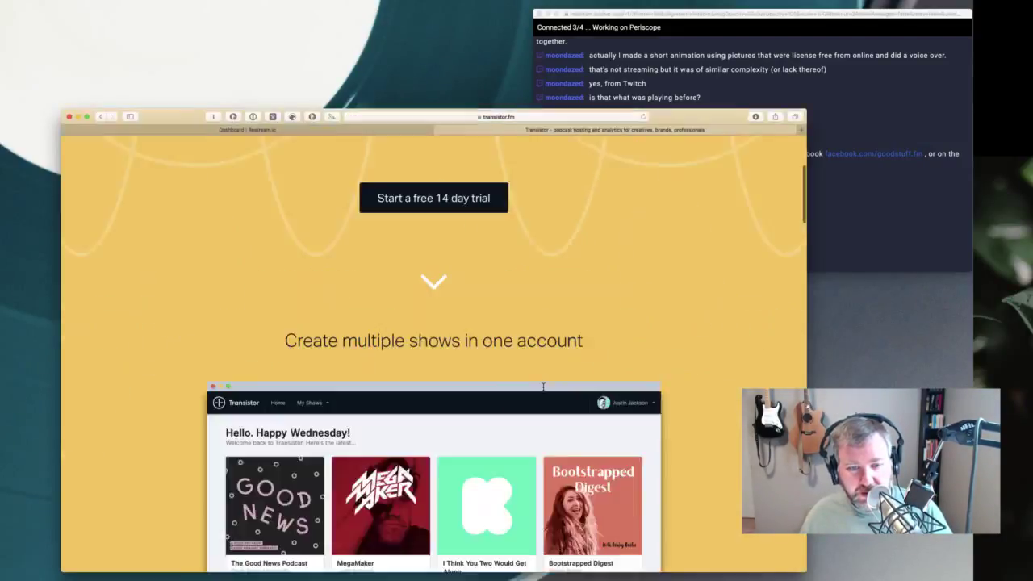
scroll(543, 387, down, 10)
scroll(543, 388, up, 4)
scroll(543, 387, down, 6)
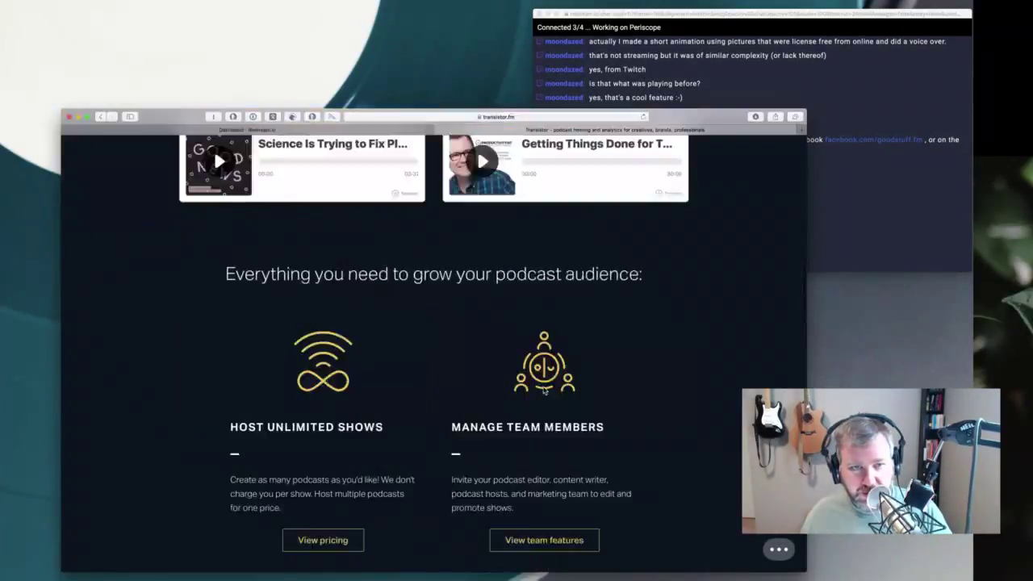
scroll(544, 390, down, 15)
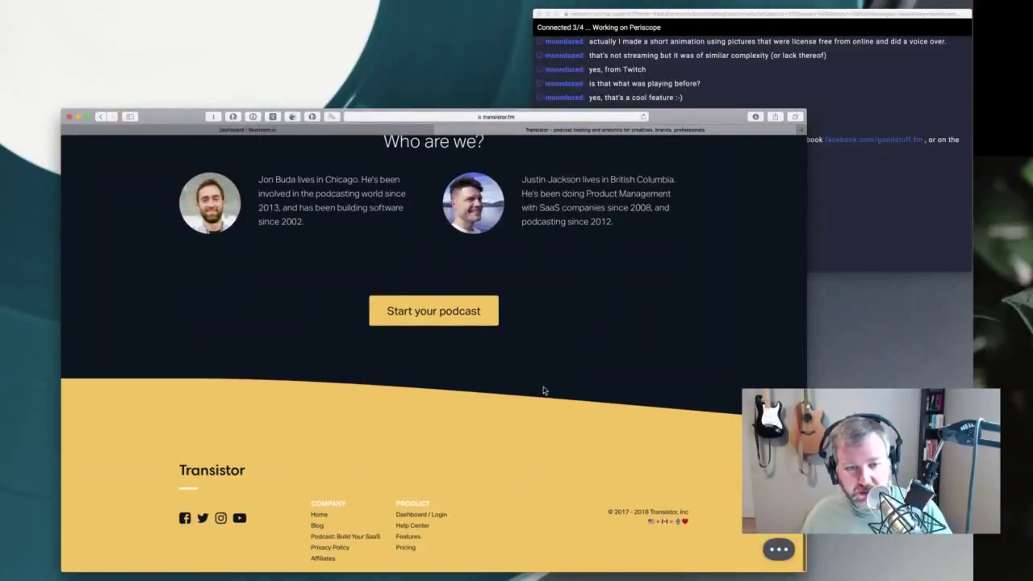
- Open the "Build Your SaaS" podcast site from the Transistor footer and look over its episodes
click(340, 536)
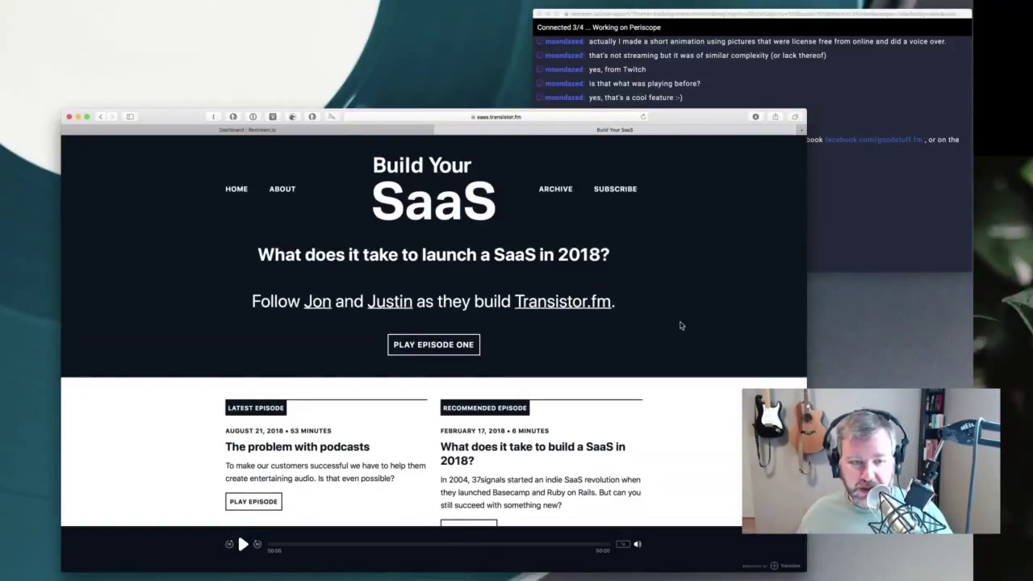
scroll(681, 325, down, 5)
scroll(680, 325, up, 5)
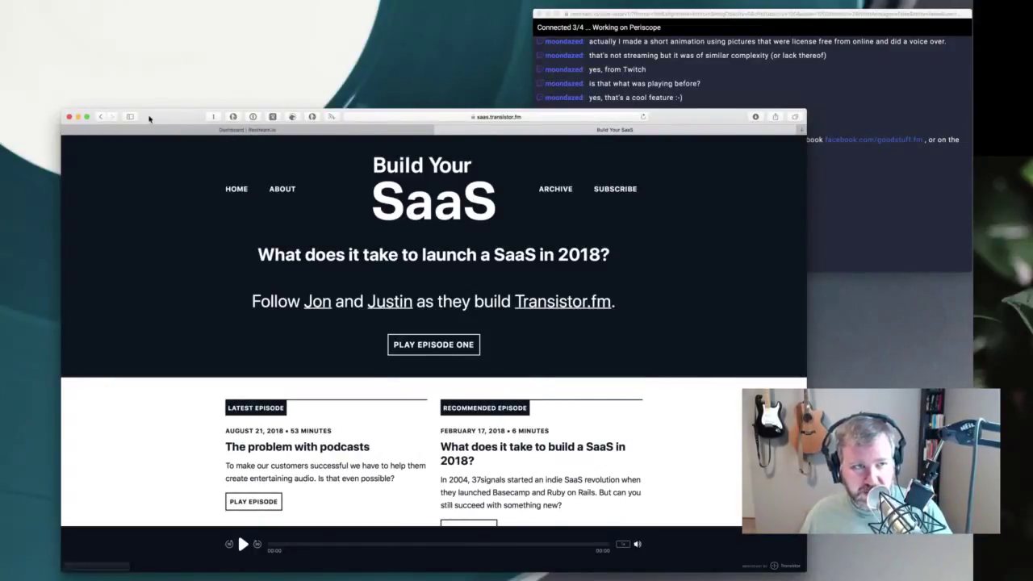
- Go back to the Transistor home page and view the introduction at its beginning
key(super+bracketleft)
scroll(583, 257, up, 5)
scroll(582, 257, down, 3)
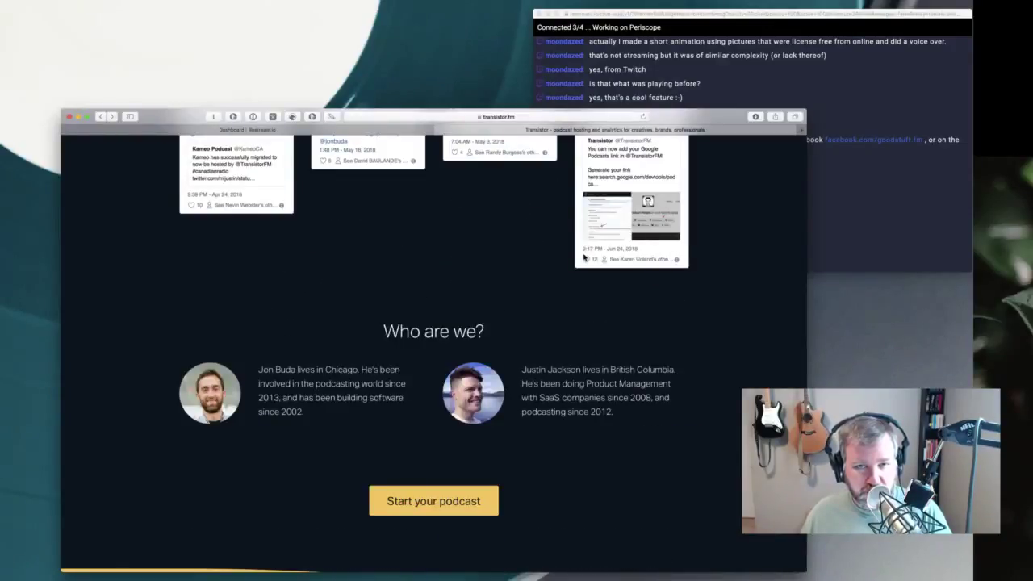
scroll(582, 257, up, 15)
scroll(654, 324, up, 5)
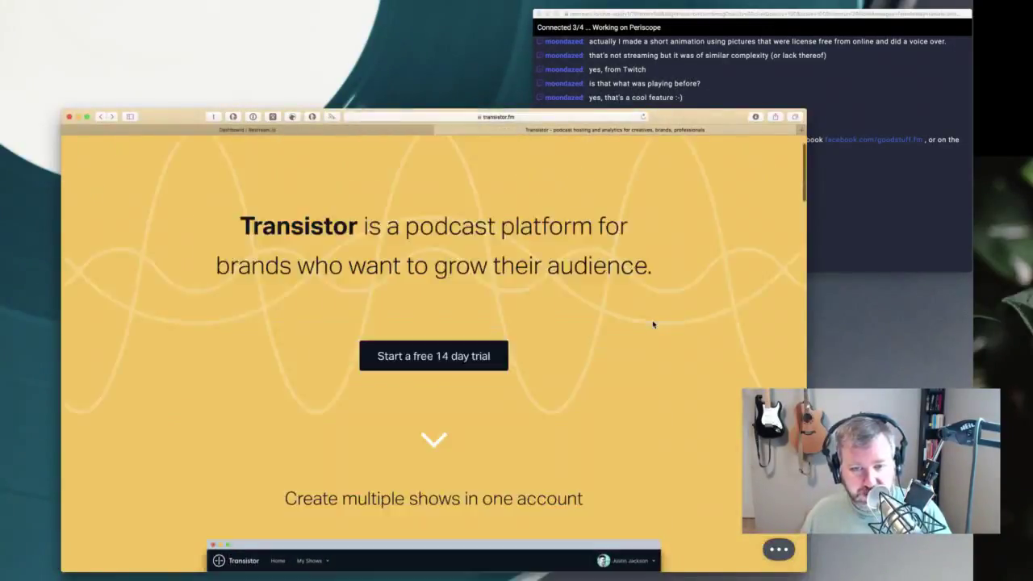
- Return to the Restream dashboard and inspect the encoder warnings on the connected channels
click(247, 129)
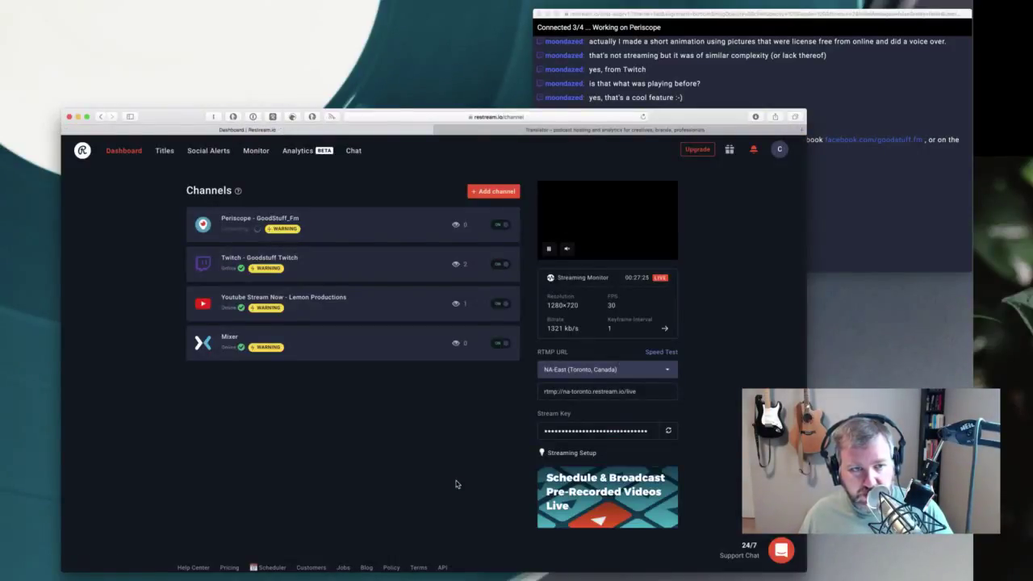
mouse_move(281, 234)
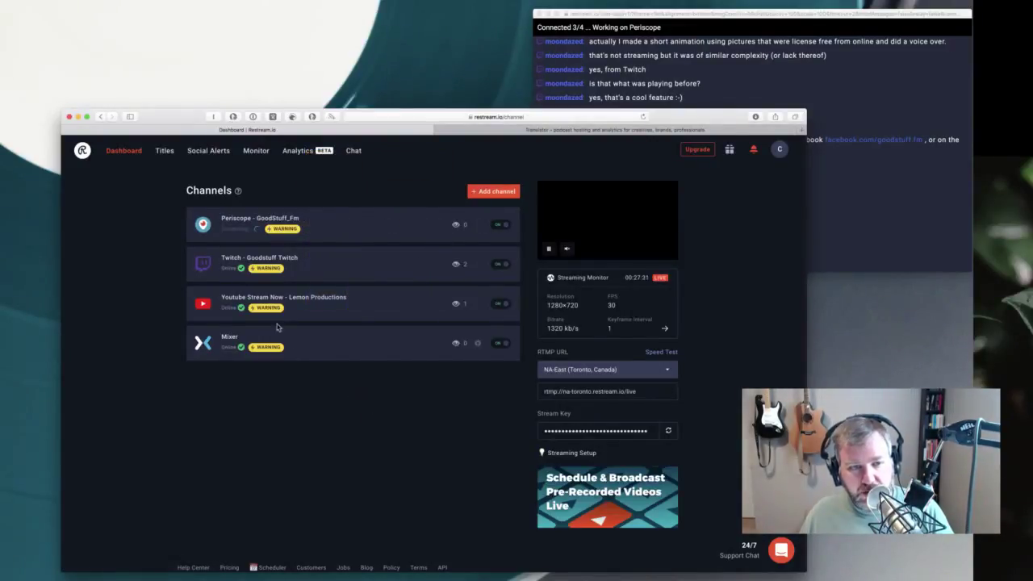
mouse_move(265, 313)
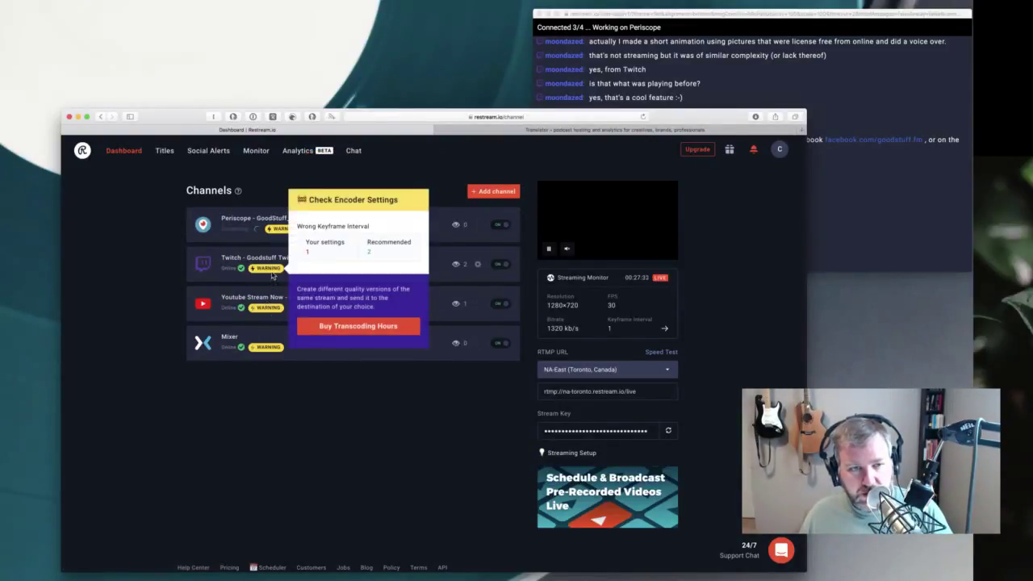